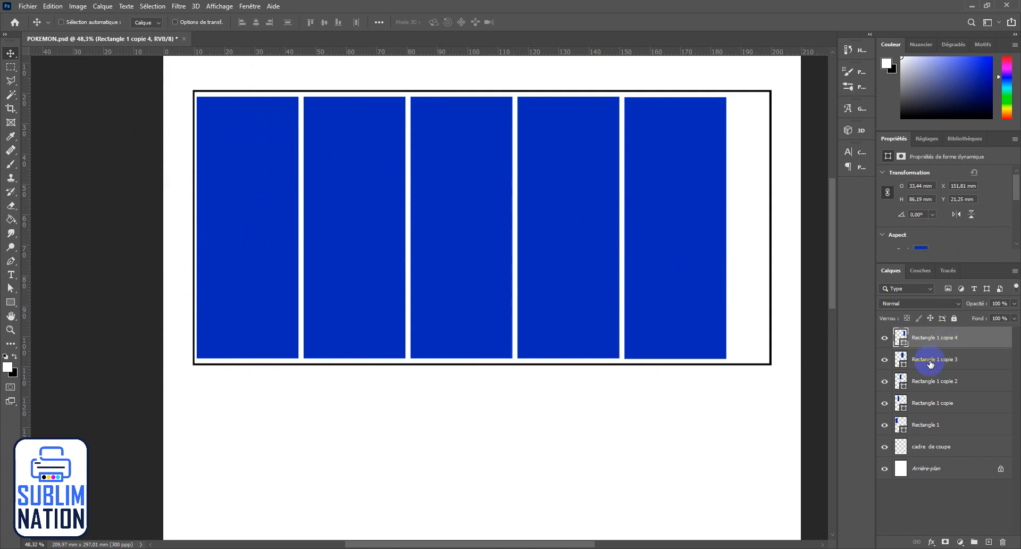
Step: Select all five blue rectangle layers and stretch them together rightward to about 105.6% width
{"action": "left_click", "coordinate": [930, 364], "text": "shift"}
{"action": "left_click", "coordinate": [931, 386], "text": "shift"}
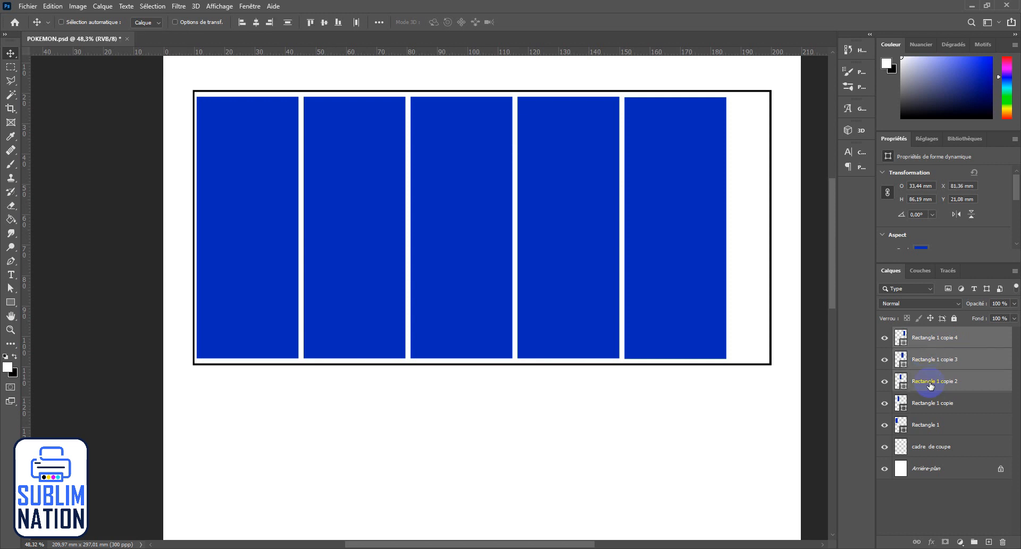
{"action": "left_click", "coordinate": [929, 410], "text": "shift"}
{"action": "left_click", "coordinate": [928, 425], "text": "shift"}
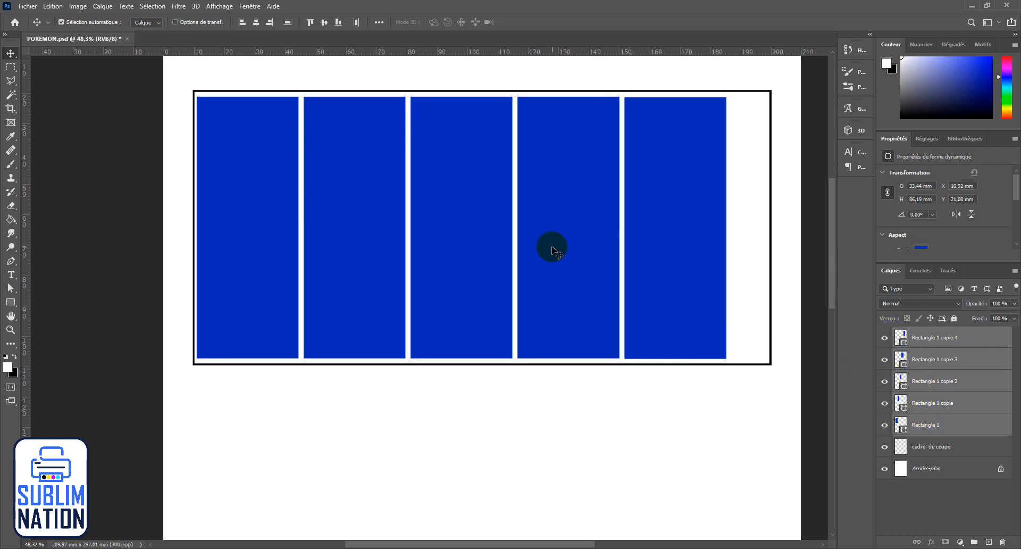
{"action": "key", "text": "ctrl"}
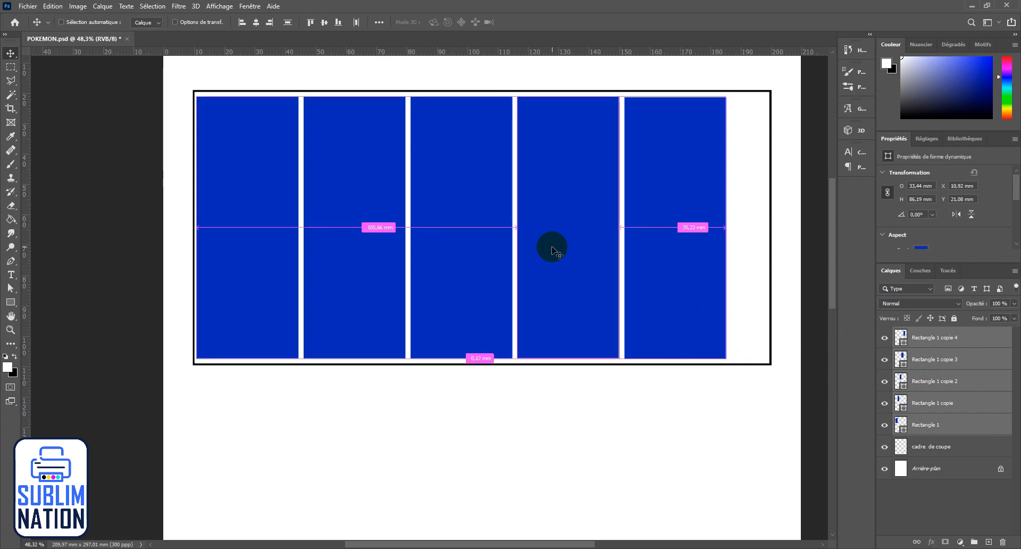
{"action": "key", "text": "ctrl+t"}
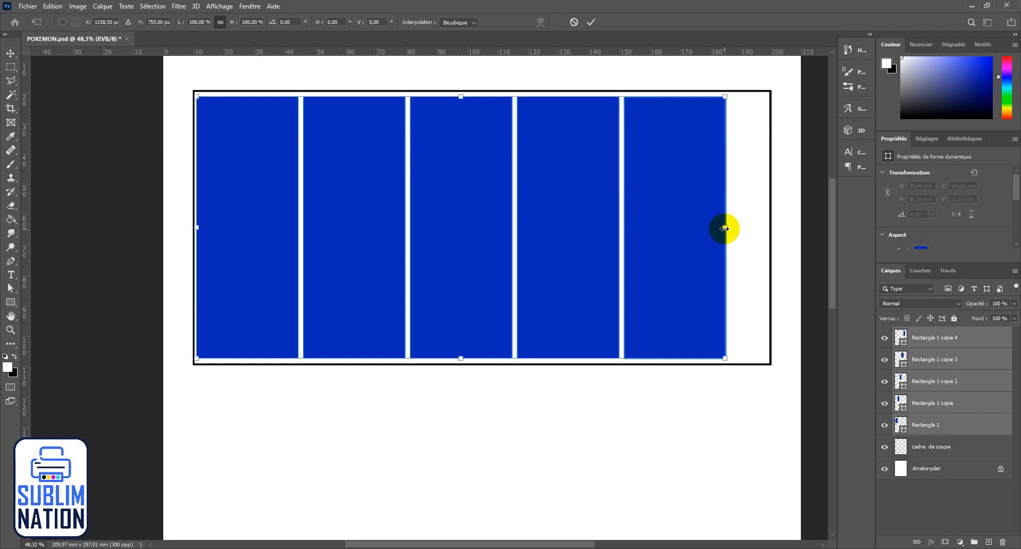
{"action": "left_click_drag", "start_coordinate": [725, 229], "coordinate": [753, 227]}
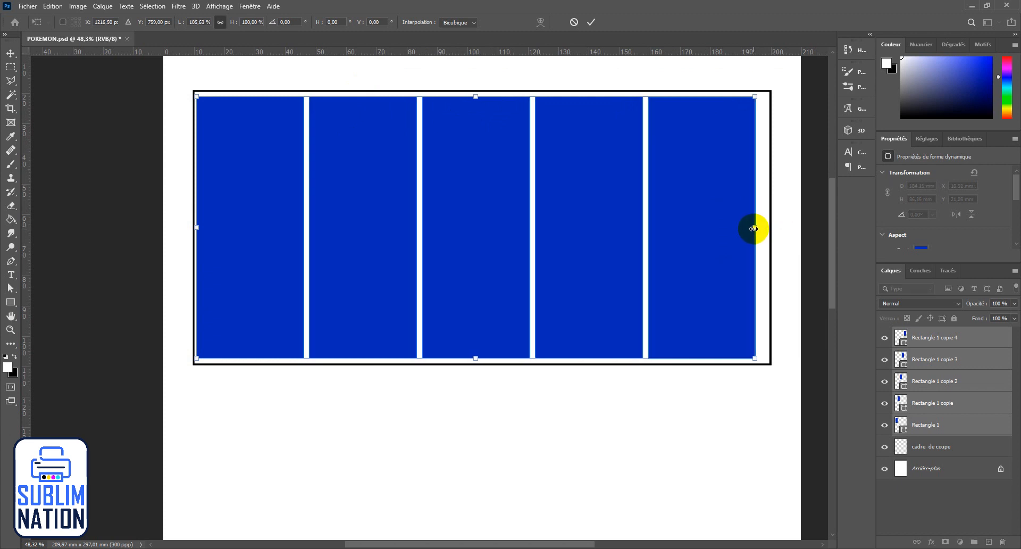
Step: Slant the five rectangles to the right with the Perspective transform, to about -6.7° horizontally
{"action": "right_click", "coordinate": [480, 177]}
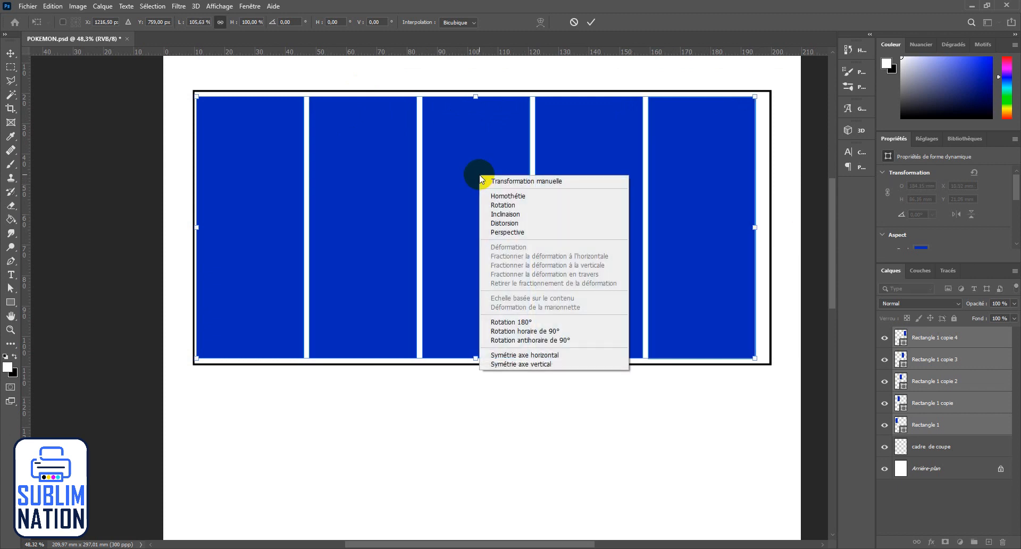
{"action": "left_click", "coordinate": [494, 232]}
{"action": "left_click_drag", "start_coordinate": [476, 98], "coordinate": [502, 97]}
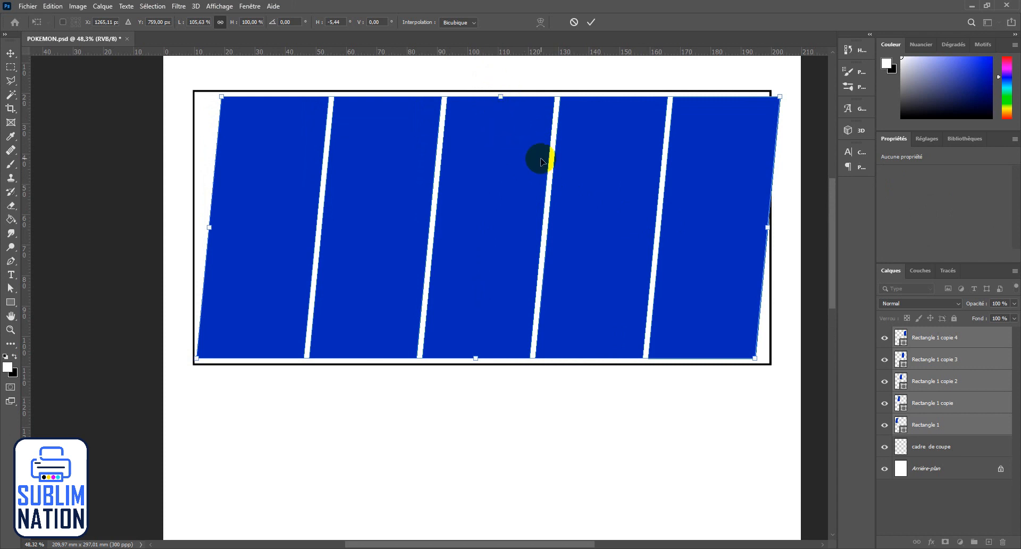
{"action": "left_click_drag", "start_coordinate": [503, 97], "coordinate": [508, 97]}
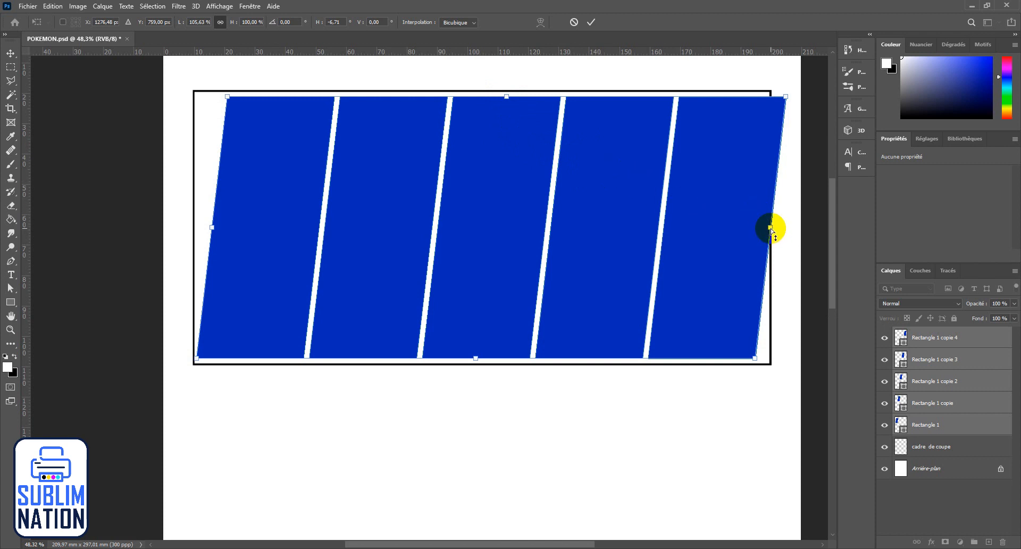
Step: Scale the slanted panels to about 101.6% width, fit them inside the black cutting frame, and apply the transform
{"action": "right_click", "coordinate": [720, 210]}
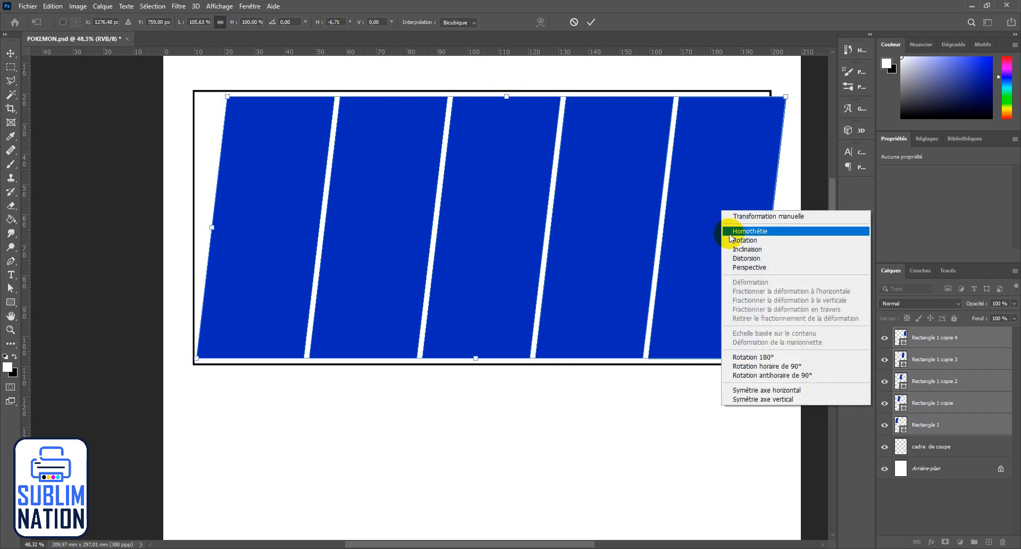
{"action": "left_click", "coordinate": [731, 234]}
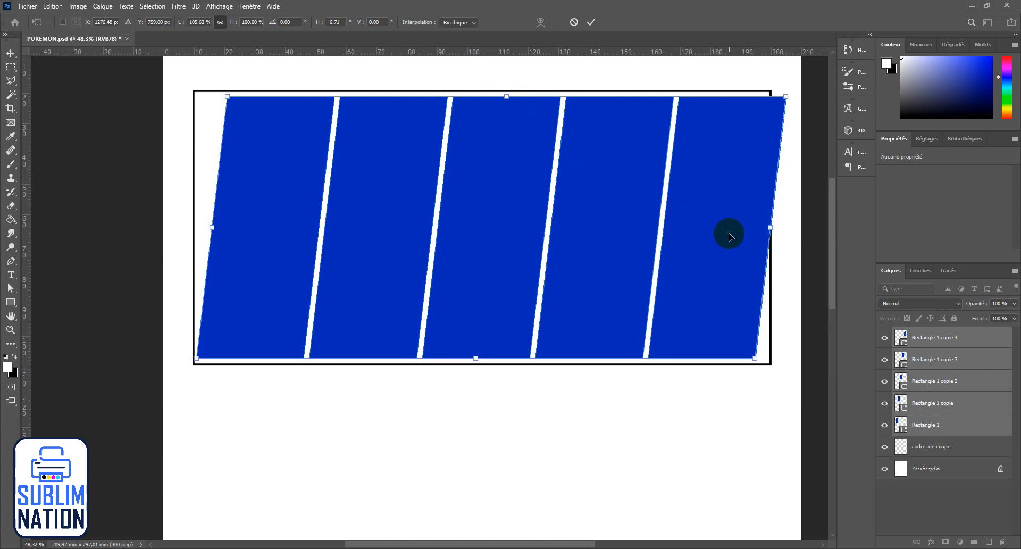
{"action": "left_click", "coordinate": [770, 227]}
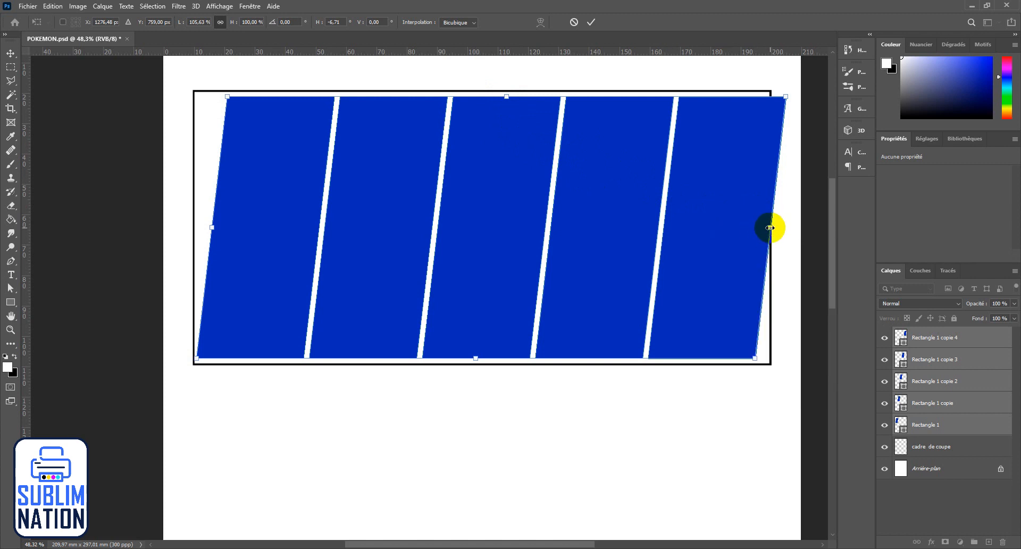
{"action": "left_click_drag", "start_coordinate": [769, 230], "coordinate": [748, 229]}
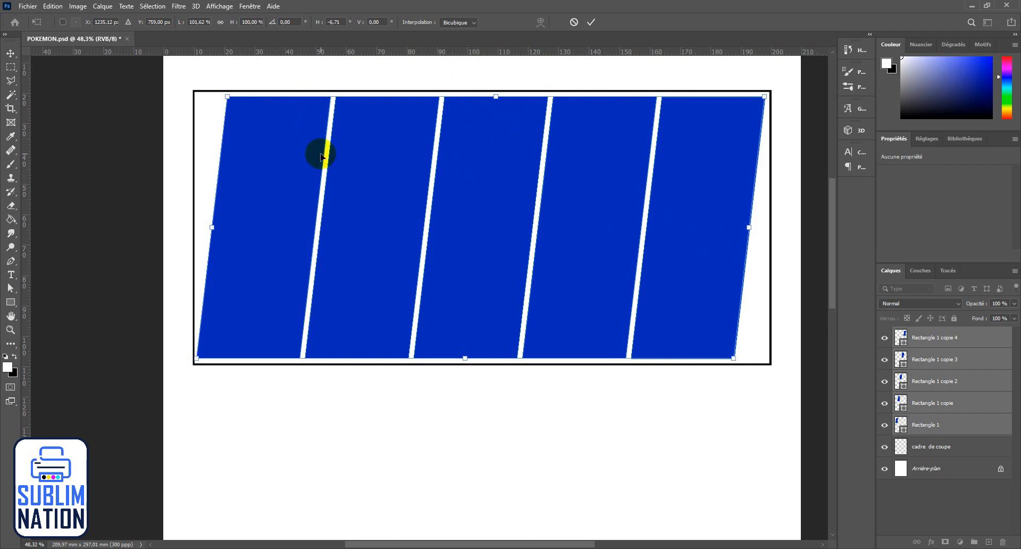
{"action": "left_click_drag", "start_coordinate": [493, 182], "coordinate": [490, 206]}
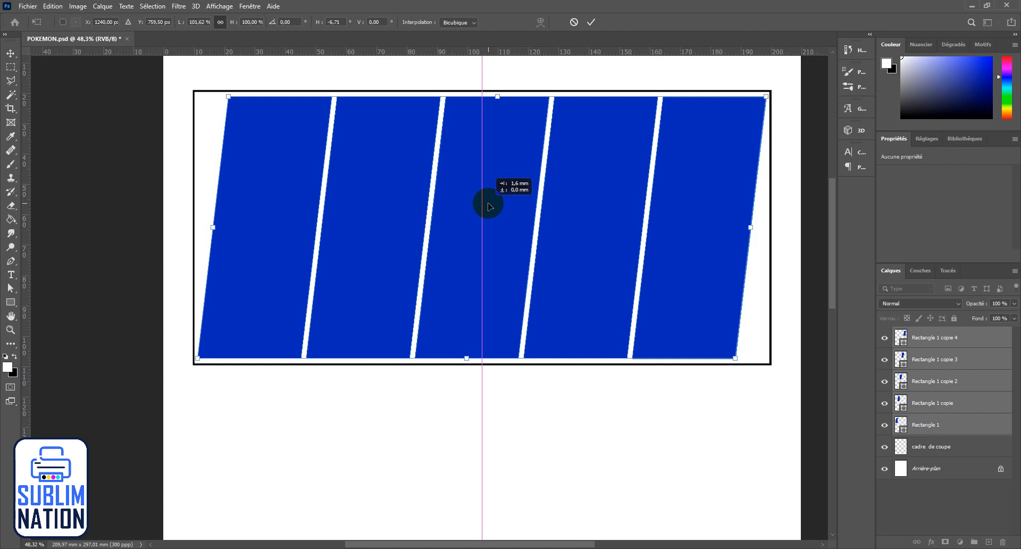
{"action": "left_click_drag", "start_coordinate": [488, 206], "coordinate": [488, 206]}
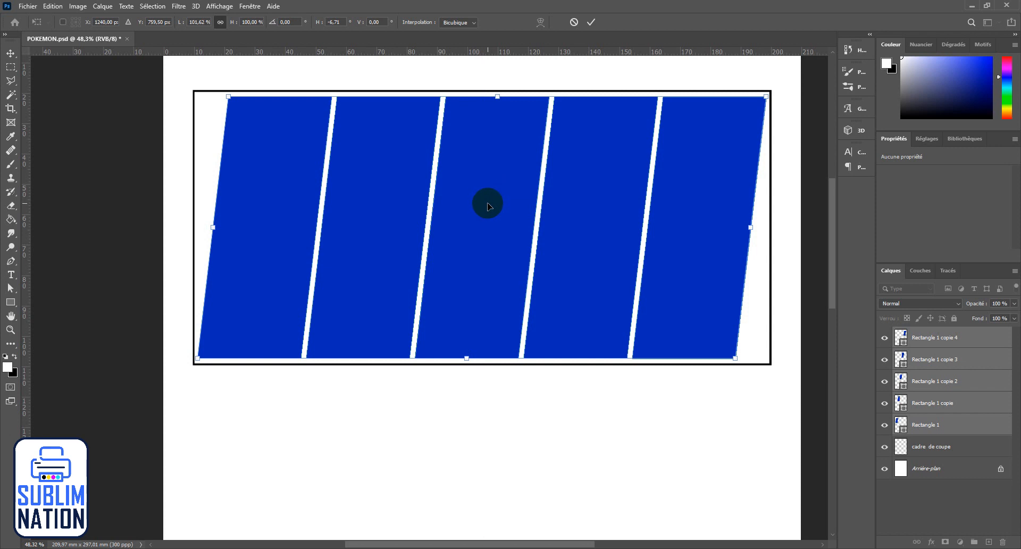
{"action": "key", "text": "Return"}
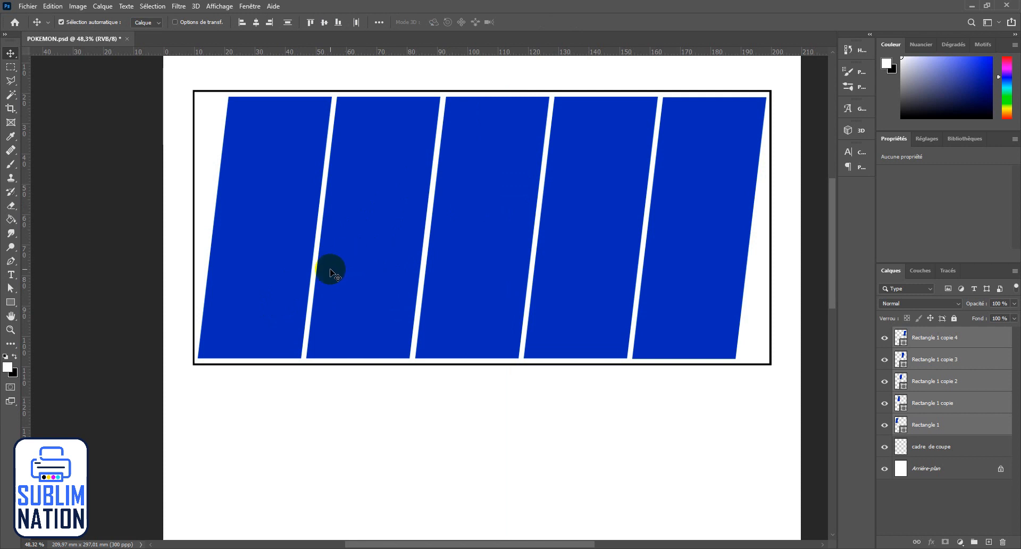
Step: Place the pink character image 04 in the document and scale it down to about 13.5% over the first panel
{"action": "left_click", "coordinate": [819, 487]}
{"action": "left_click_drag", "start_coordinate": [963, 232], "coordinate": [315, 272]}
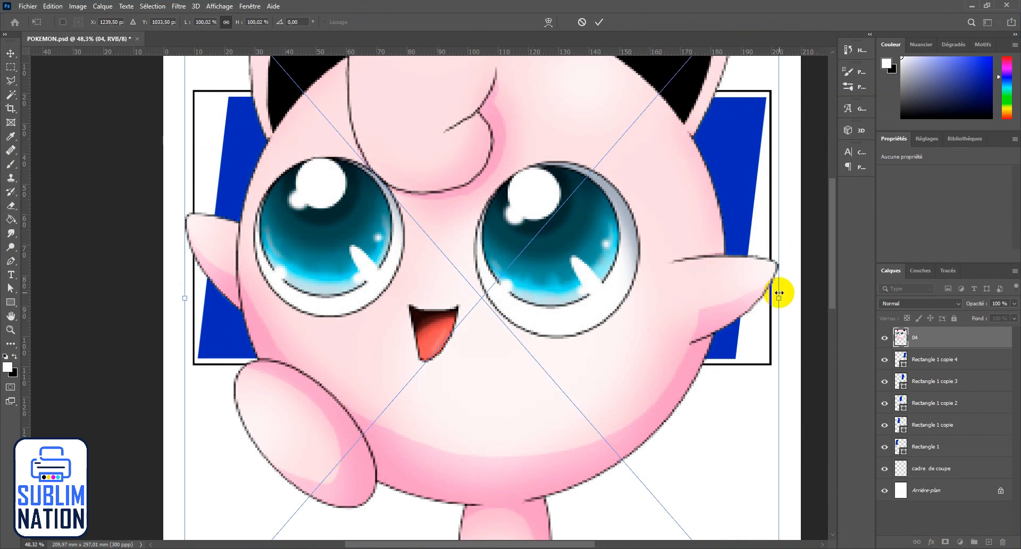
{"action": "left_click_drag", "start_coordinate": [777, 296], "coordinate": [280, 293]}
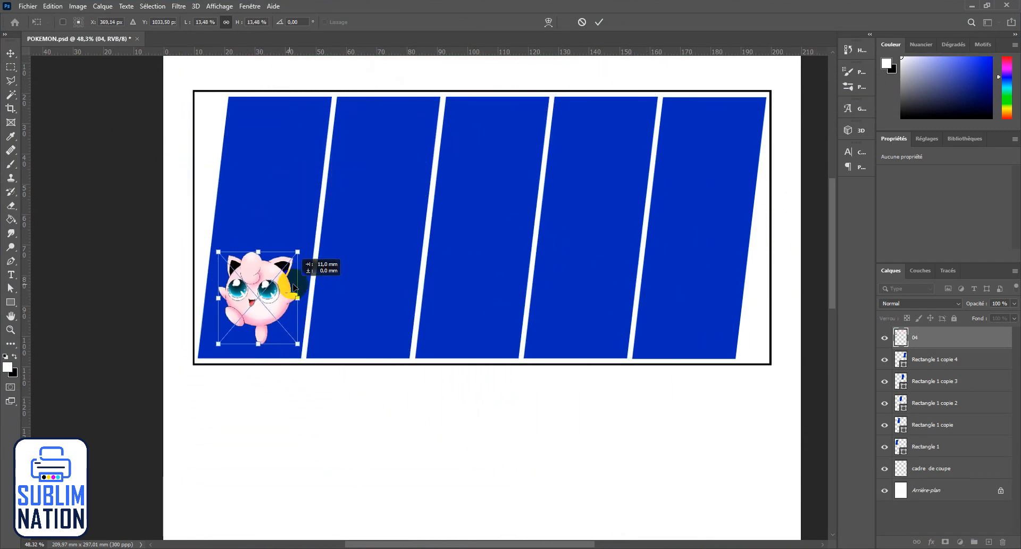
Step: Flip the pink character horizontally, enlarge it to about 15.9%, and place it in the lower part of the first panel
{"action": "right_click", "coordinate": [256, 286]}
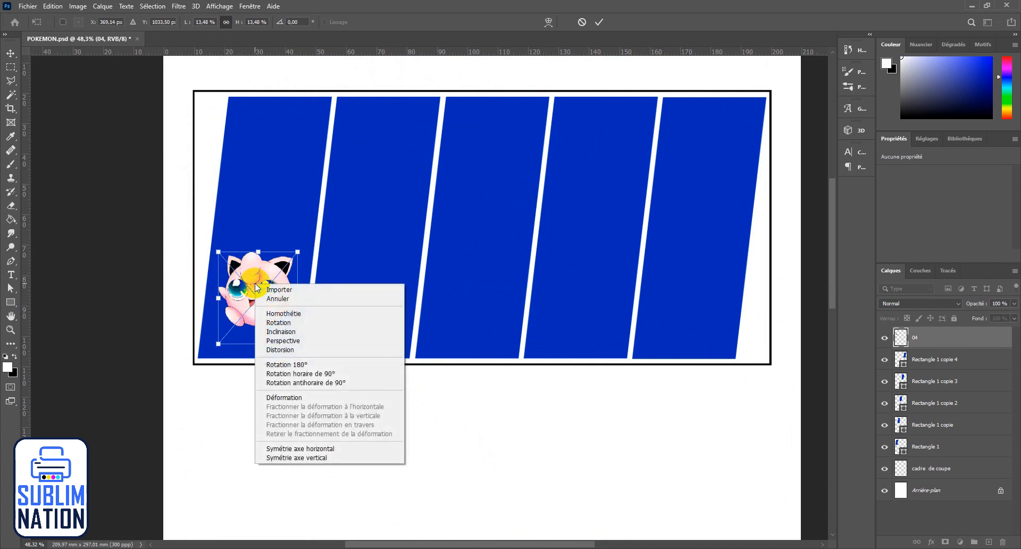
{"action": "left_click", "coordinate": [283, 451]}
{"action": "left_click_drag", "start_coordinate": [298, 252], "coordinate": [310, 235]}
{"action": "left_click_drag", "start_coordinate": [295, 268], "coordinate": [290, 272]}
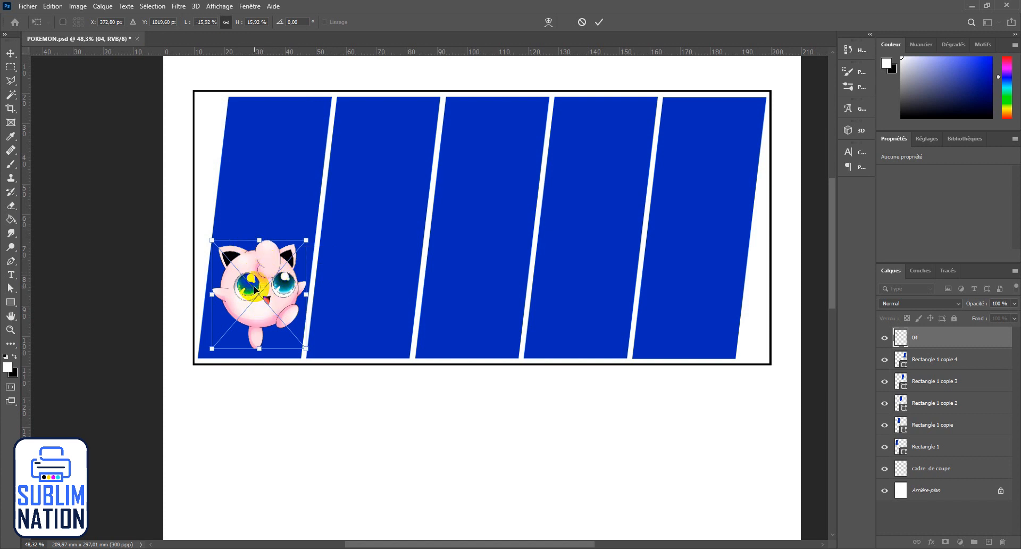
{"action": "key", "text": "Return"}
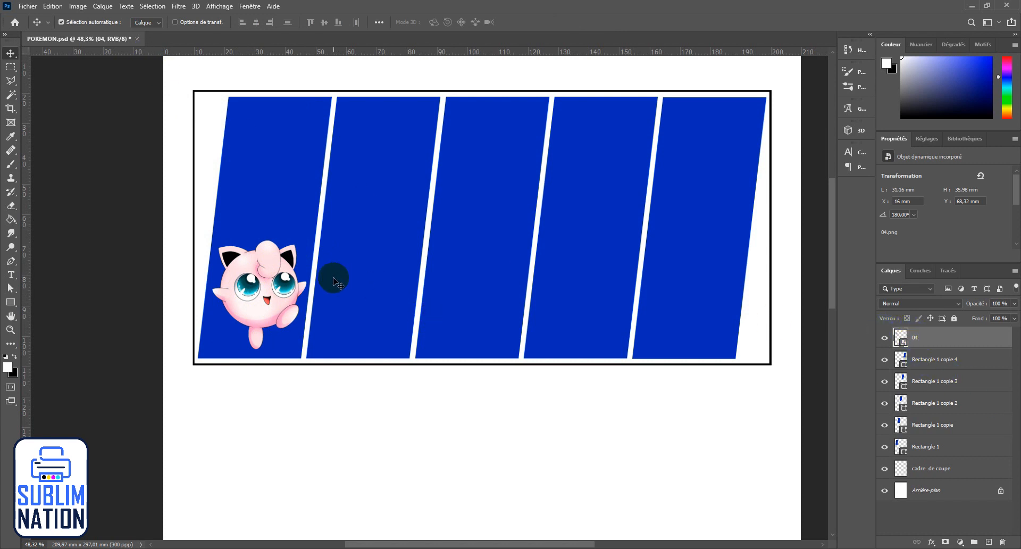
Step: Darken the pink character with a Levels adjustment, raising the shadow input and setting the midtones to 0.78
{"action": "left_click", "coordinate": [78, 6]}
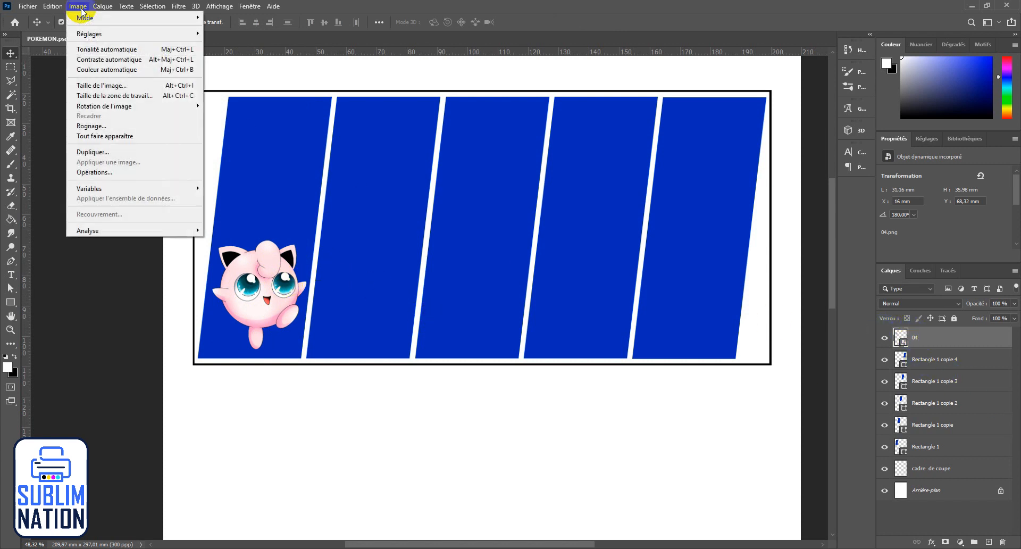
{"action": "mouse_move", "coordinate": [89, 34]}
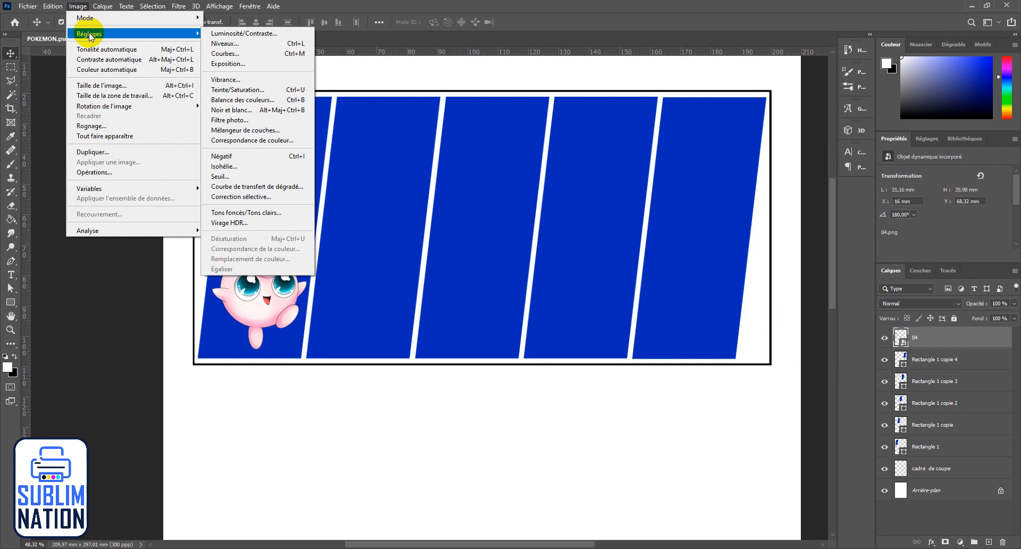
{"action": "left_click", "coordinate": [225, 43]}
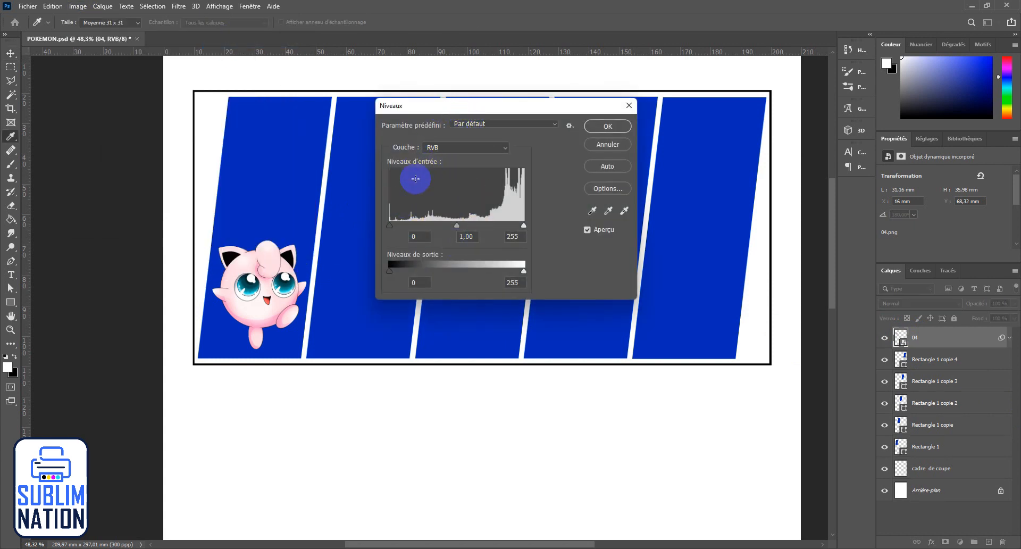
{"action": "left_click_drag", "start_coordinate": [458, 225], "coordinate": [539, 226]}
{"action": "left_click_drag", "start_coordinate": [415, 224], "coordinate": [410, 225]}
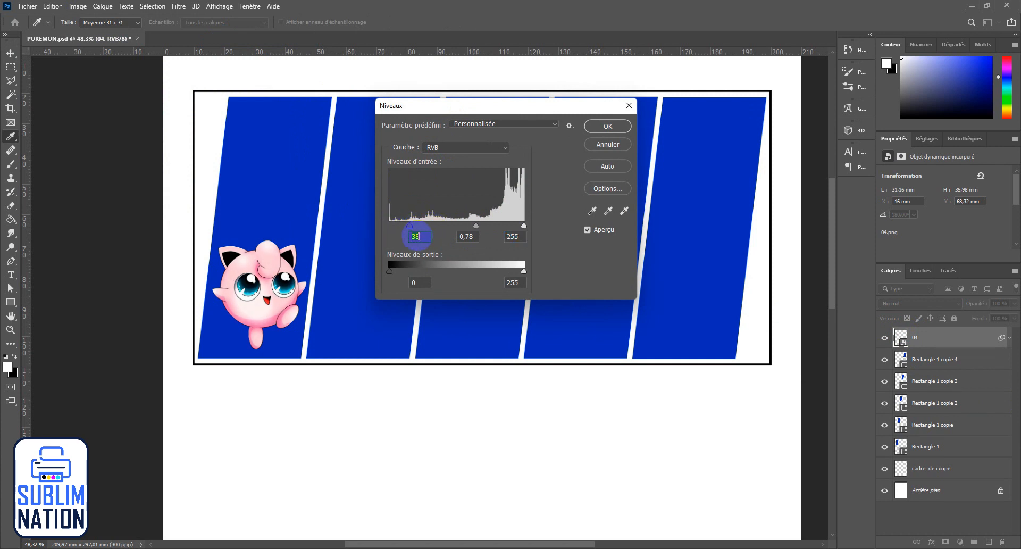
{"action": "left_click", "coordinate": [626, 129]}
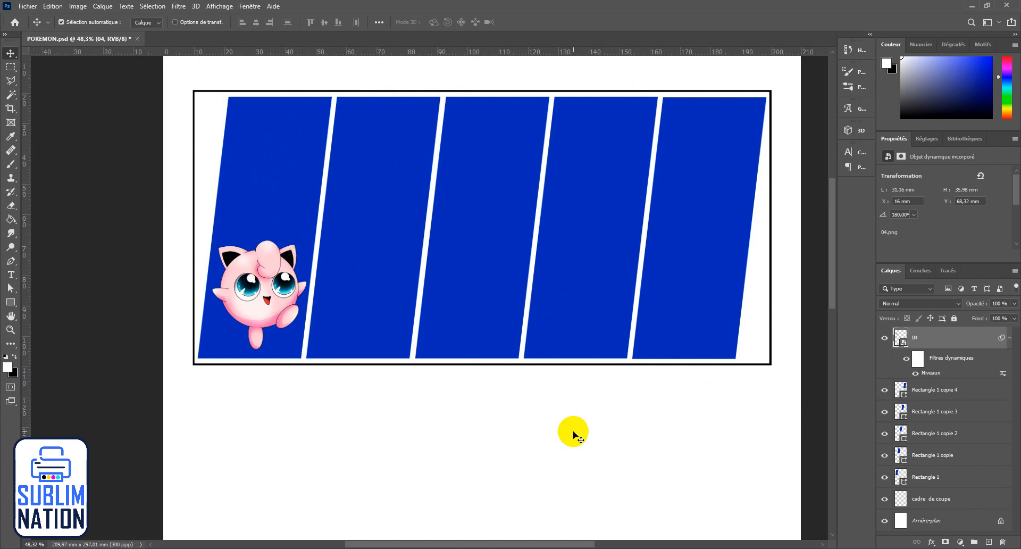
Step: Add a Color Overlay effect to the Rectangle 1 layer
{"action": "left_click", "coordinate": [919, 479]}
{"action": "left_click", "coordinate": [885, 478]}
{"action": "left_click", "coordinate": [885, 477]}
{"action": "right_click", "coordinate": [926, 480]}
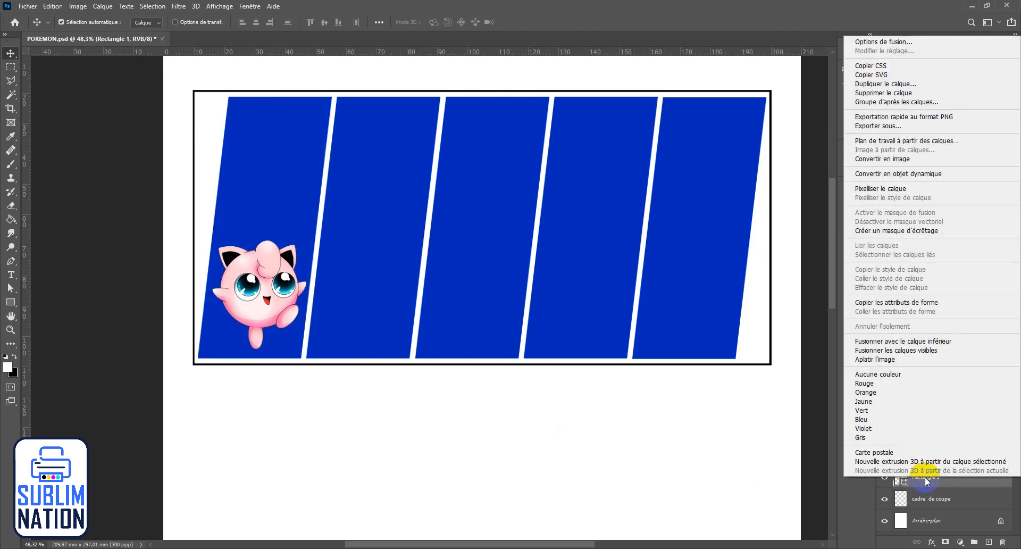
{"action": "left_click", "coordinate": [895, 42]}
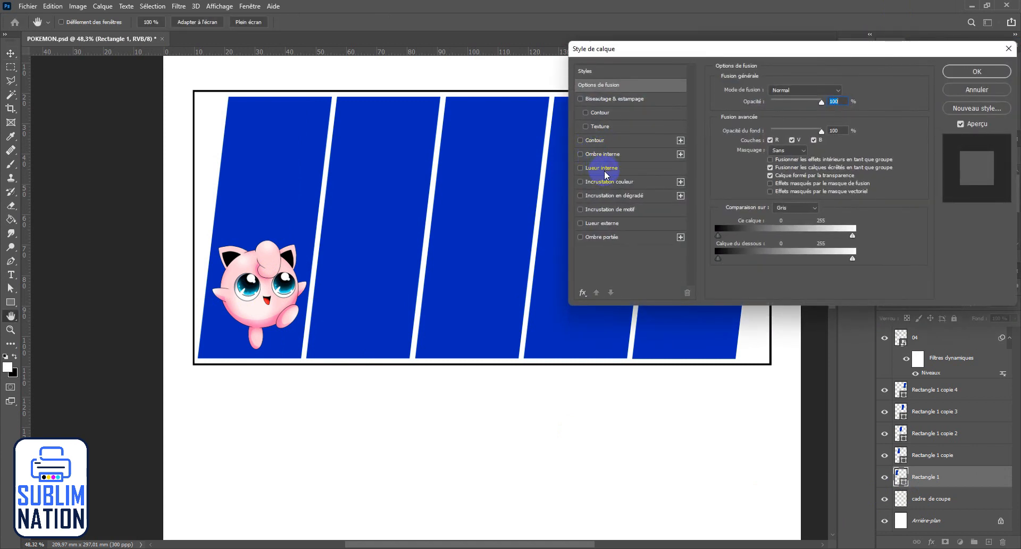
{"action": "left_click", "coordinate": [610, 184]}
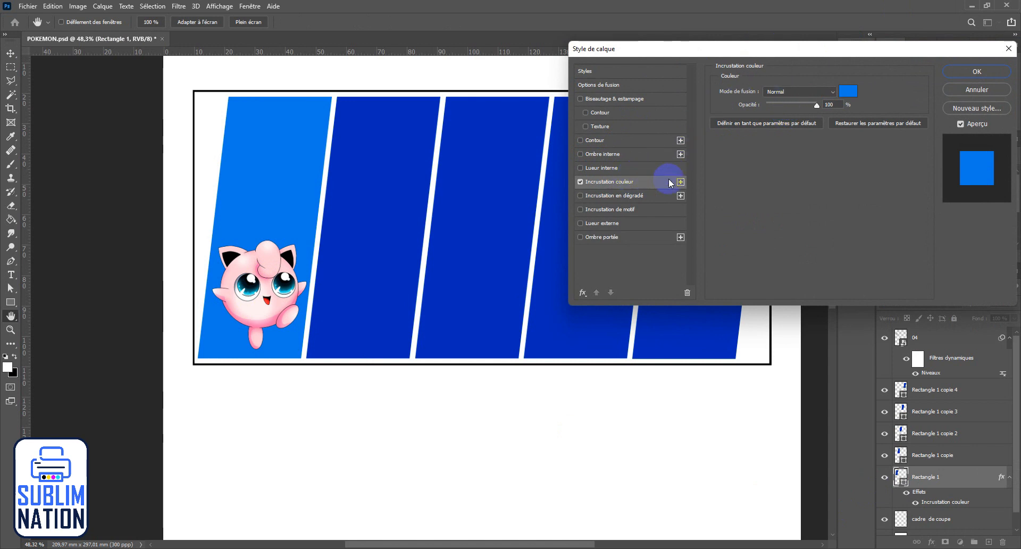
Step: Set the first panel's overlay color to pink f970f0 and apply the layer style
{"action": "left_click", "coordinate": [847, 94]}
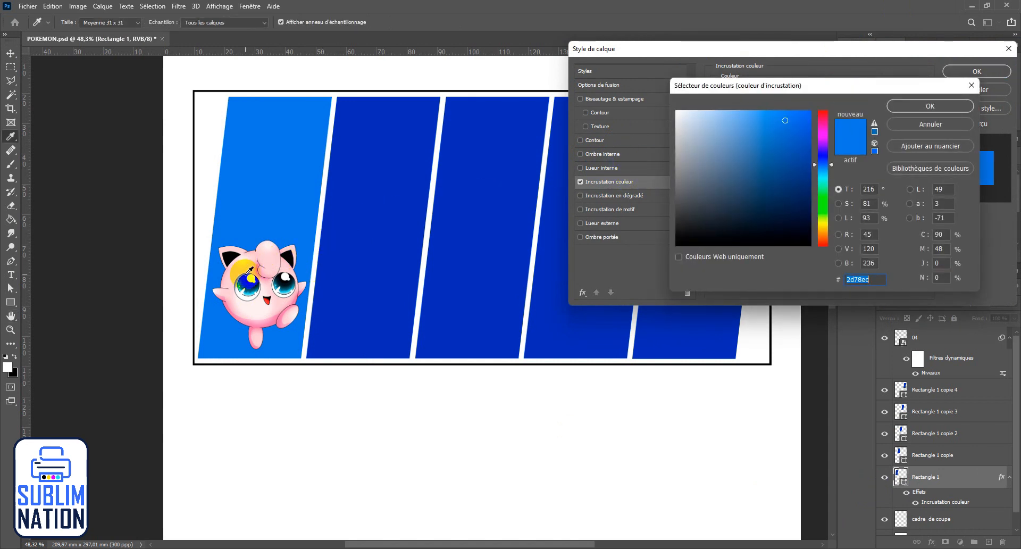
{"action": "left_click_drag", "start_coordinate": [247, 319], "coordinate": [289, 314]}
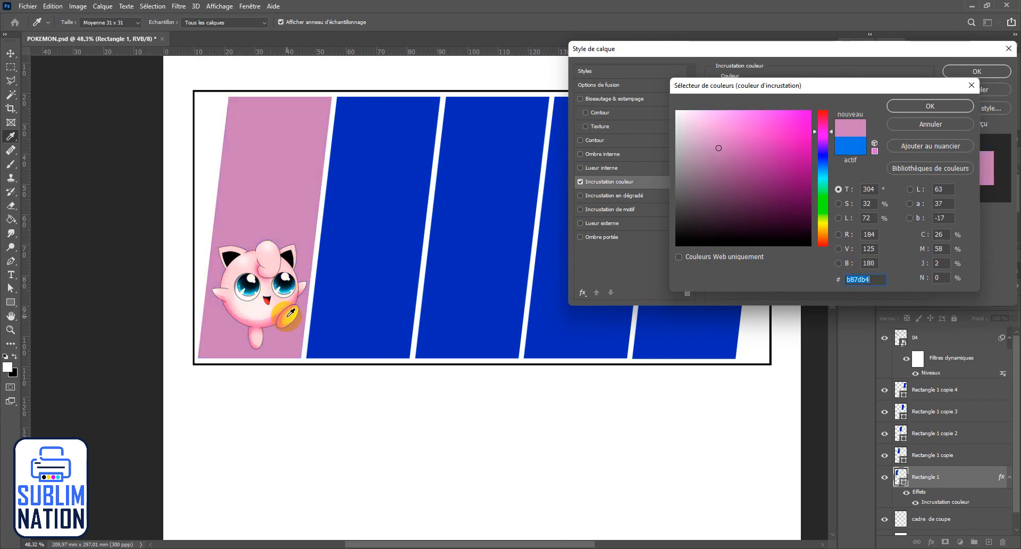
{"action": "left_click", "coordinate": [756, 126]}
{"action": "mouse_move", "coordinate": [756, 126]}
{"action": "left_mouse_down"}
{"action": "mouse_move", "coordinate": [729, 109]}
{"action": "mouse_move", "coordinate": [750, 116]}
{"action": "left_mouse_up"}
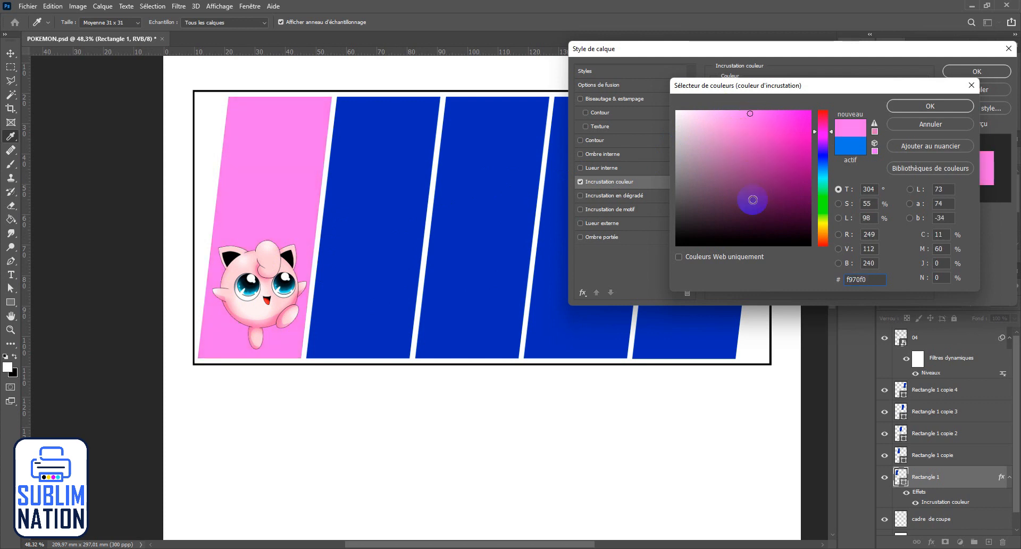
{"action": "left_click", "coordinate": [896, 104]}
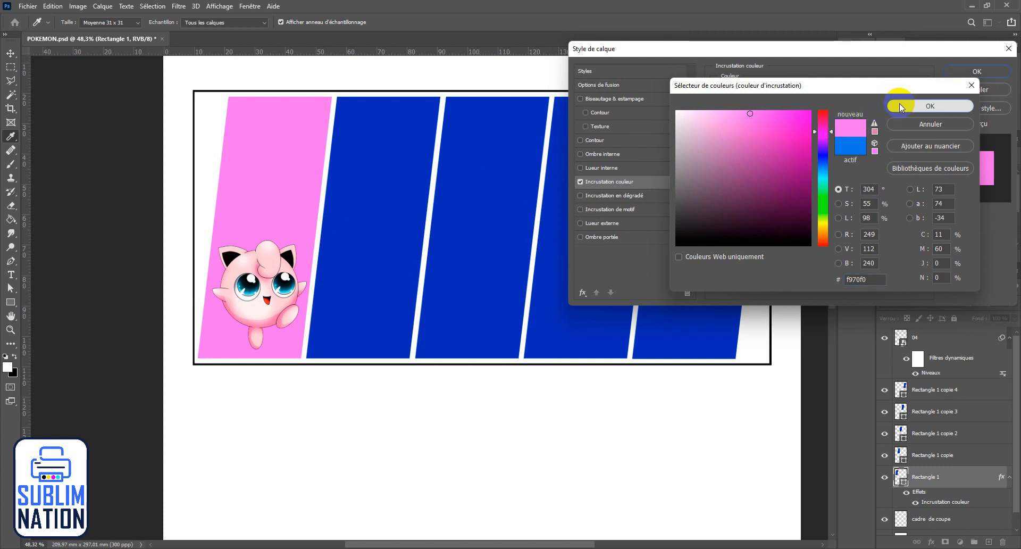
{"action": "left_click", "coordinate": [946, 72]}
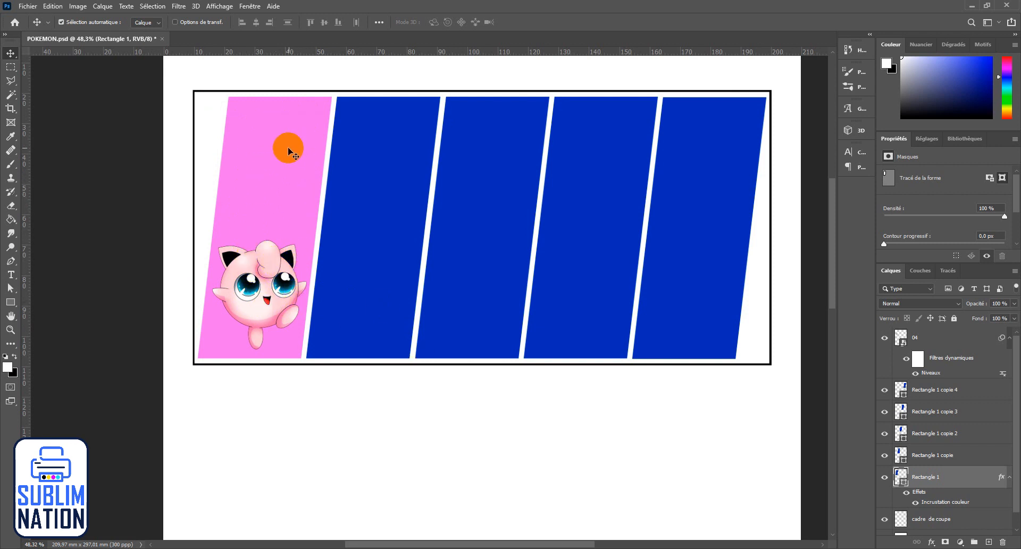
Step: Place the 04.2 music note image behind the pink character, scaled to 20.46% and rotated -10.93°, in the upper part of the first panel
{"action": "left_click", "coordinate": [744, 548]}
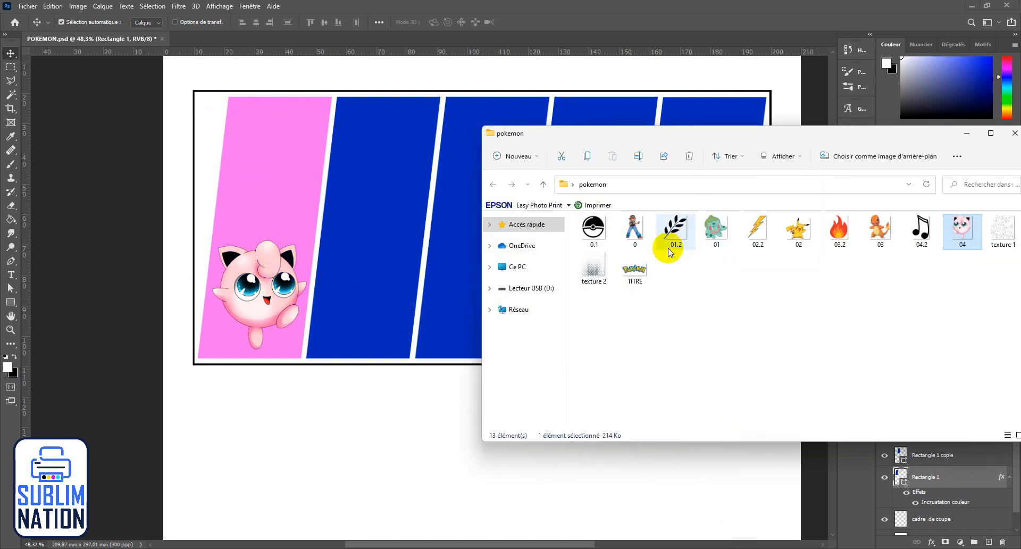
{"action": "left_click_drag", "start_coordinate": [935, 230], "coordinate": [277, 286]}
{"action": "left_click_drag", "start_coordinate": [282, 234], "coordinate": [474, 223]}
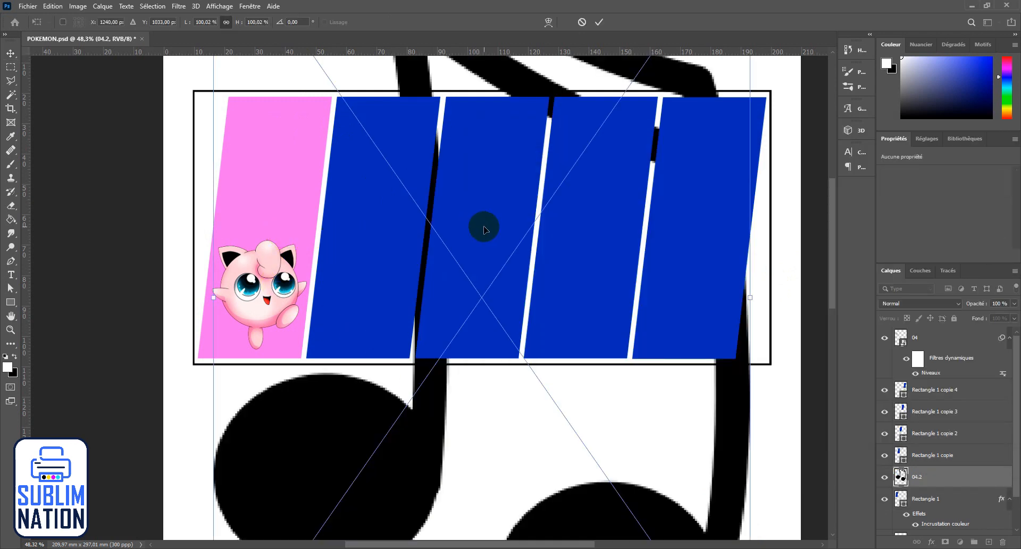
{"action": "left_click_drag", "start_coordinate": [748, 292], "coordinate": [283, 139]}
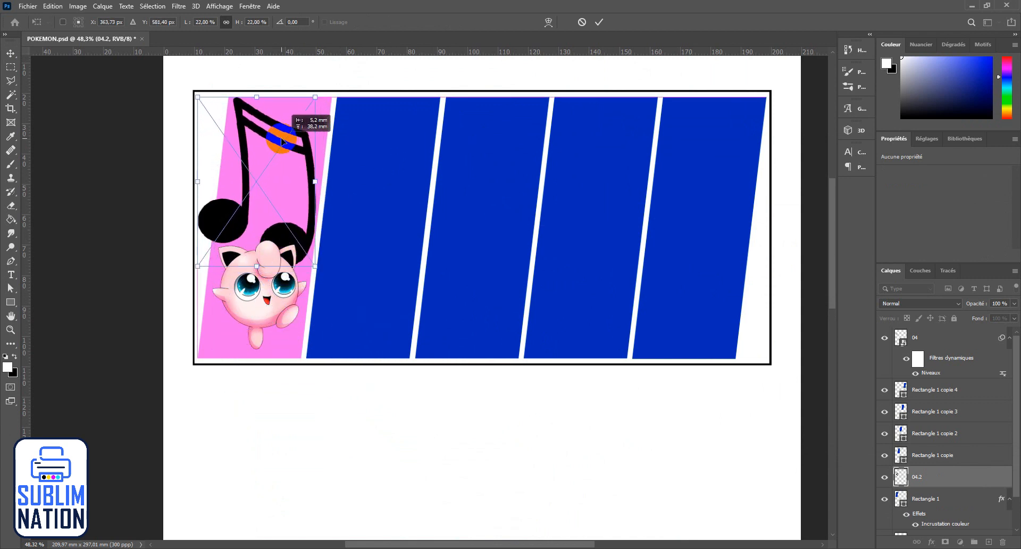
{"action": "left_click_drag", "start_coordinate": [344, 173], "coordinate": [307, 205]}
{"action": "left_click_drag", "start_coordinate": [347, 216], "coordinate": [302, 229]}
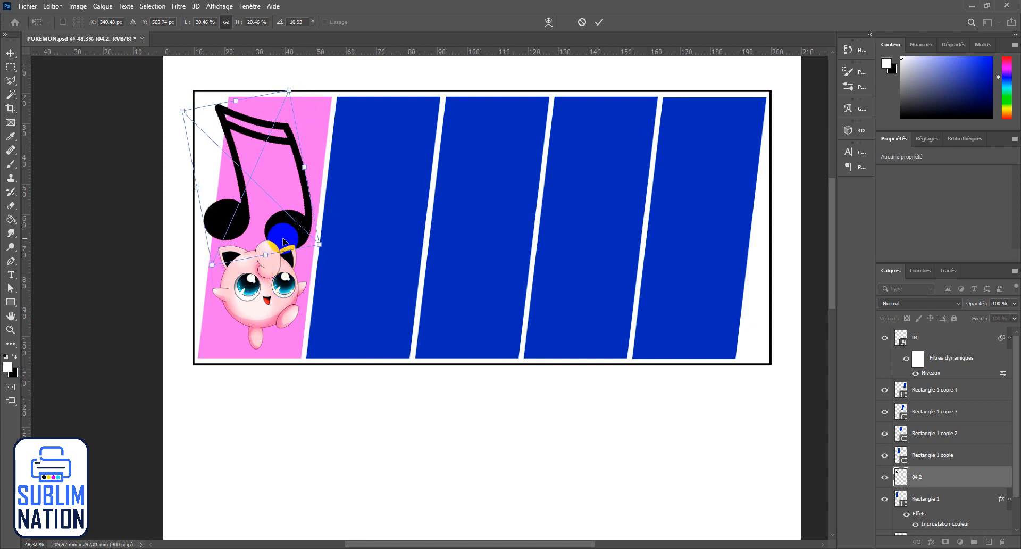
{"action": "key", "text": "Return"}
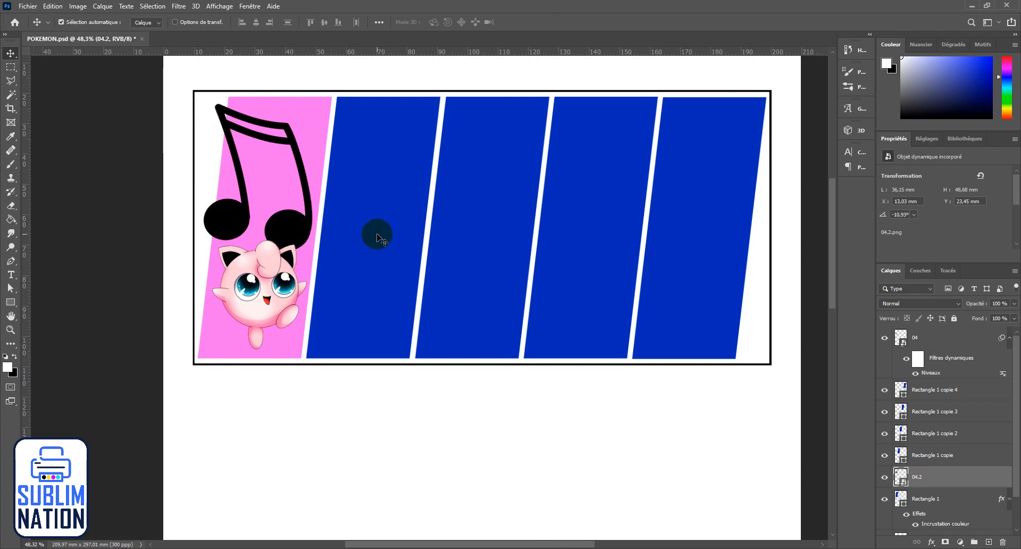
Step: Apply a Color Overlay in a darker pink, about b84ab1, to the 04.2 music note layer
{"action": "right_click", "coordinate": [930, 477]}
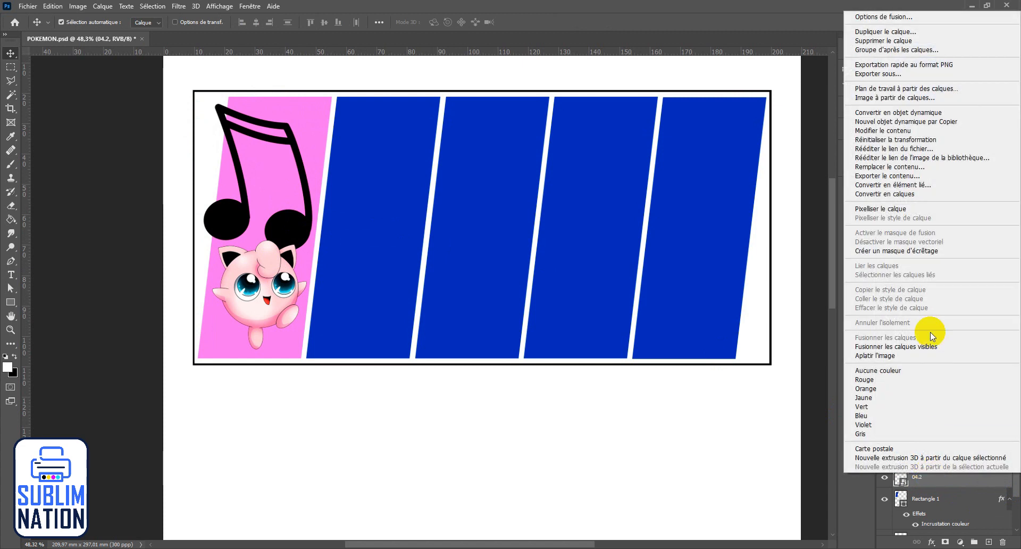
{"action": "left_click", "coordinate": [898, 22]}
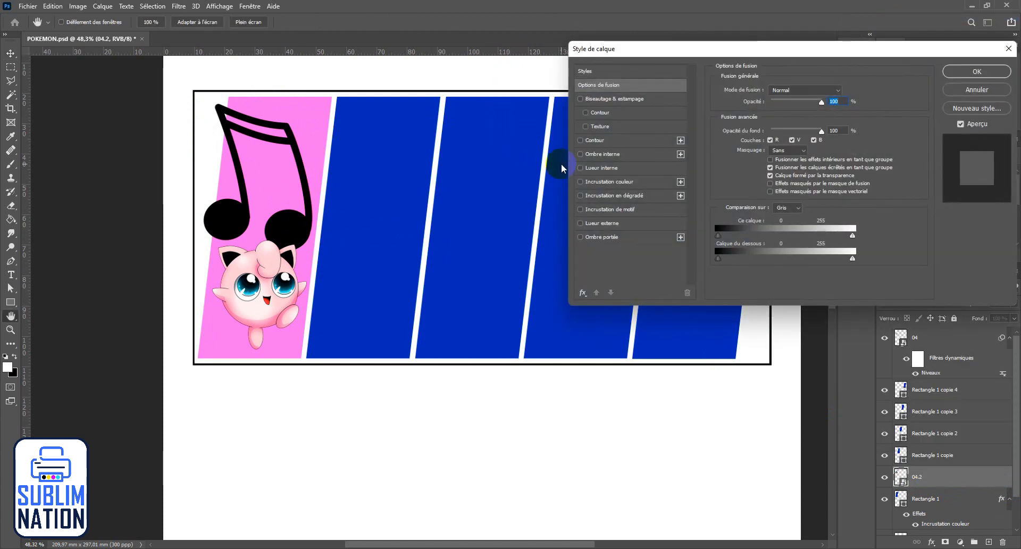
{"action": "left_click", "coordinate": [617, 184]}
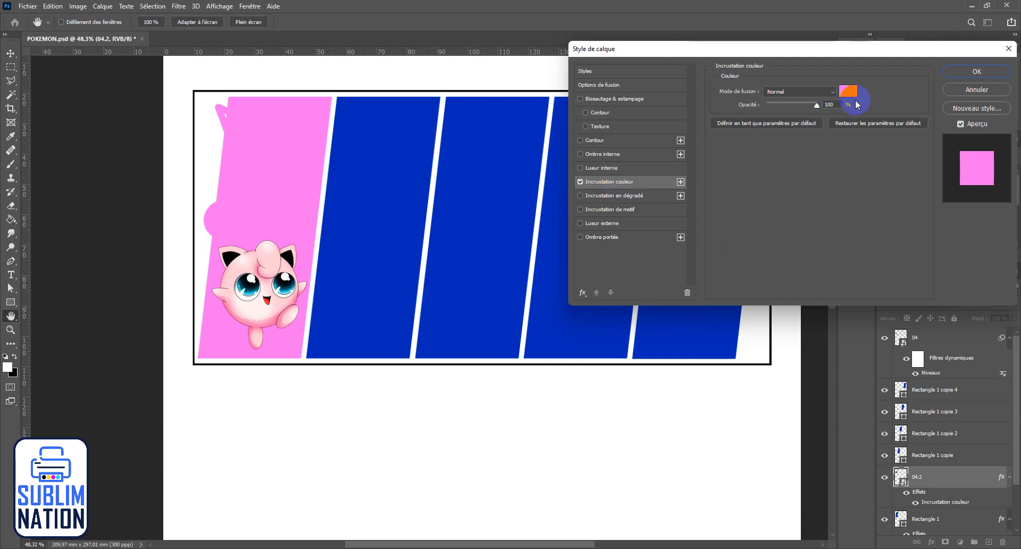
{"action": "left_click", "coordinate": [850, 95]}
{"action": "mouse_move", "coordinate": [751, 131]}
{"action": "left_mouse_down"}
{"action": "mouse_move", "coordinate": [763, 135]}
{"action": "mouse_move", "coordinate": [737, 119]}
{"action": "mouse_move", "coordinate": [735, 133]}
{"action": "mouse_move", "coordinate": [755, 145]}
{"action": "left_mouse_up"}
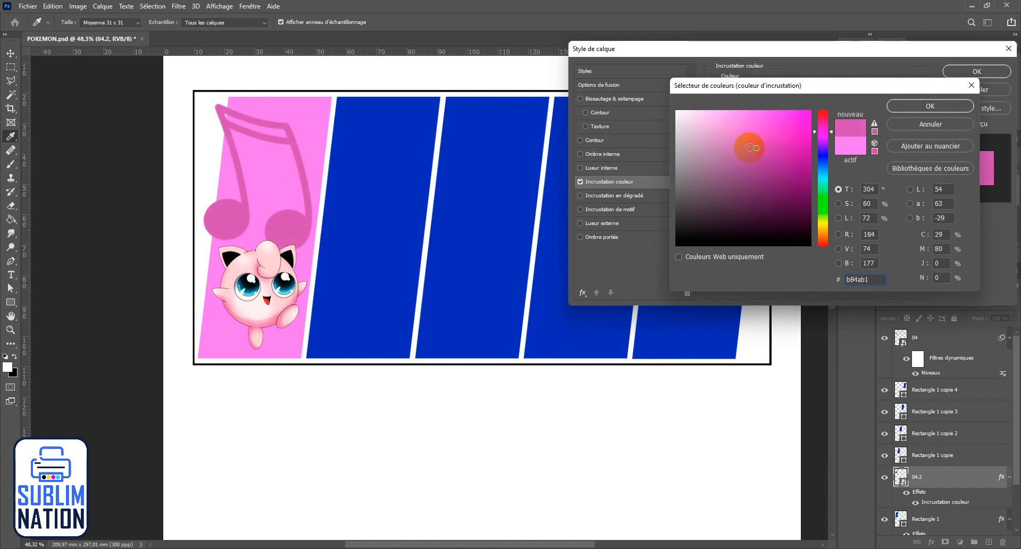
{"action": "left_click", "coordinate": [926, 106]}
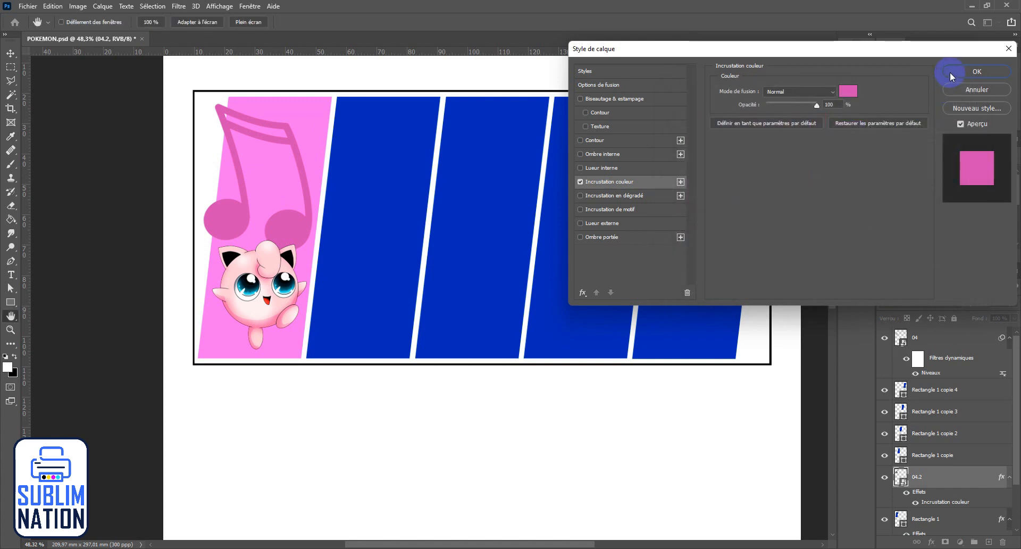
{"action": "left_click", "coordinate": [950, 71]}
{"action": "left_click", "coordinate": [950, 73]}
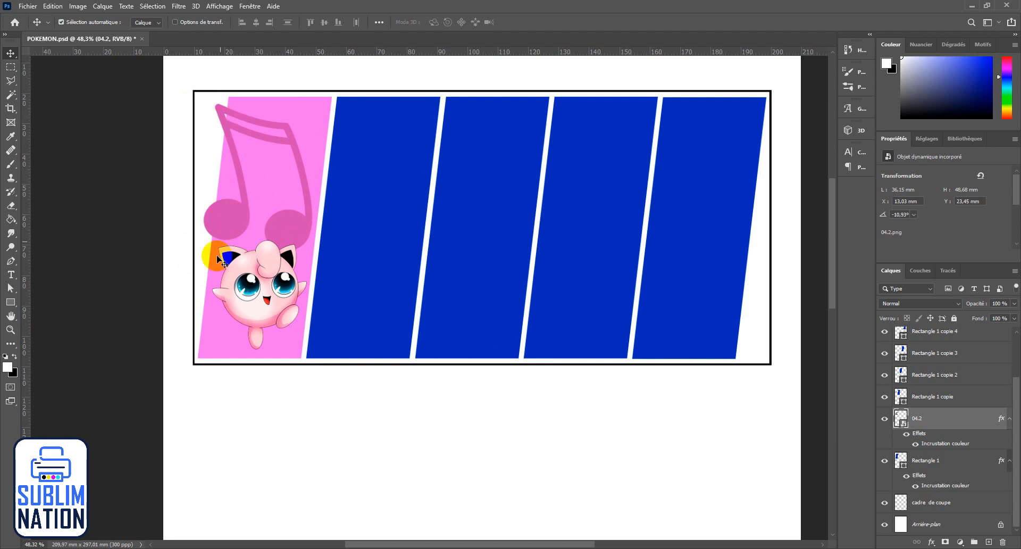
Step: Switch to the Magic Wand and rasterize the Rectangle 1 layer
{"action": "left_click", "coordinate": [203, 102]}
{"action": "left_click", "coordinate": [235, 110]}
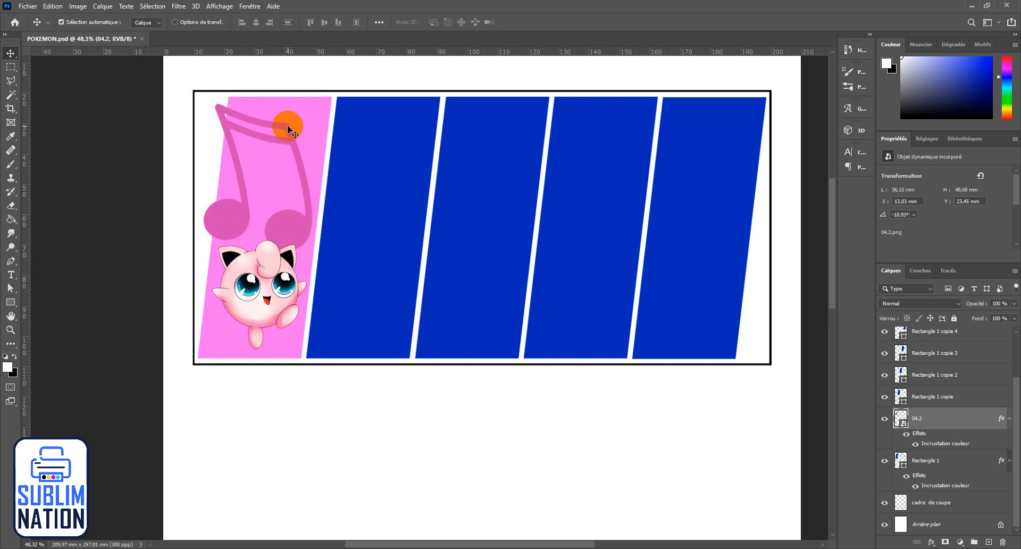
{"action": "left_click", "coordinate": [12, 96]}
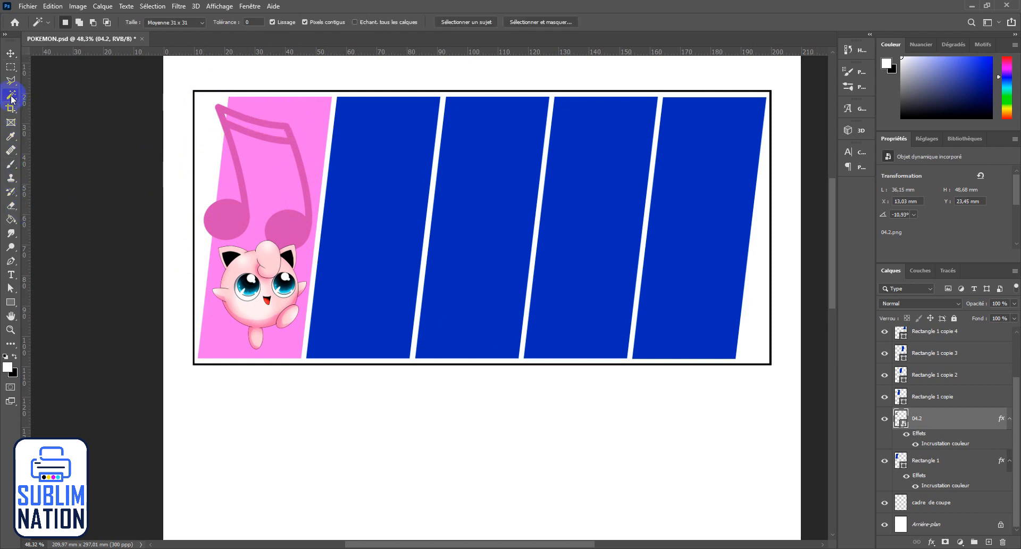
{"action": "left_click", "coordinate": [928, 463]}
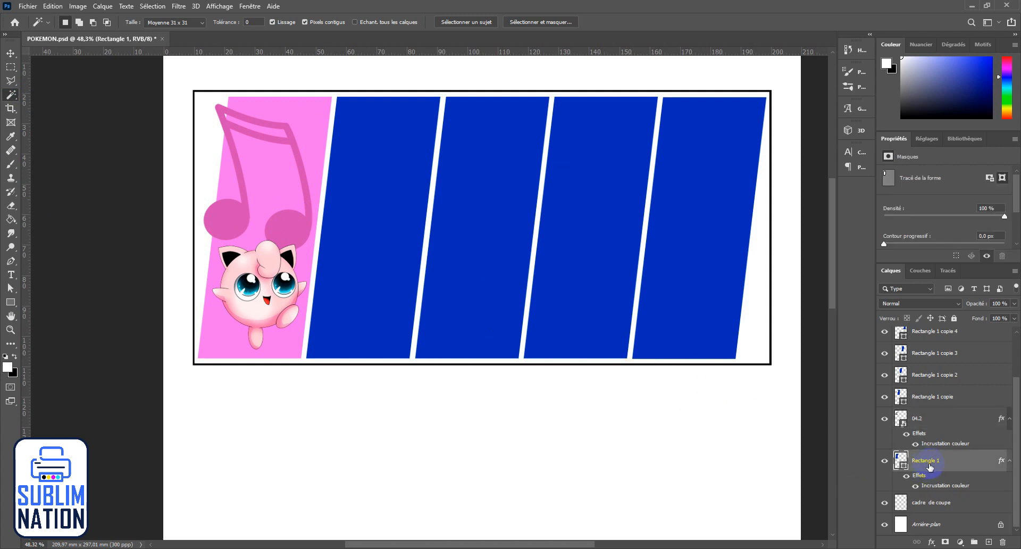
{"action": "right_click", "coordinate": [929, 463]}
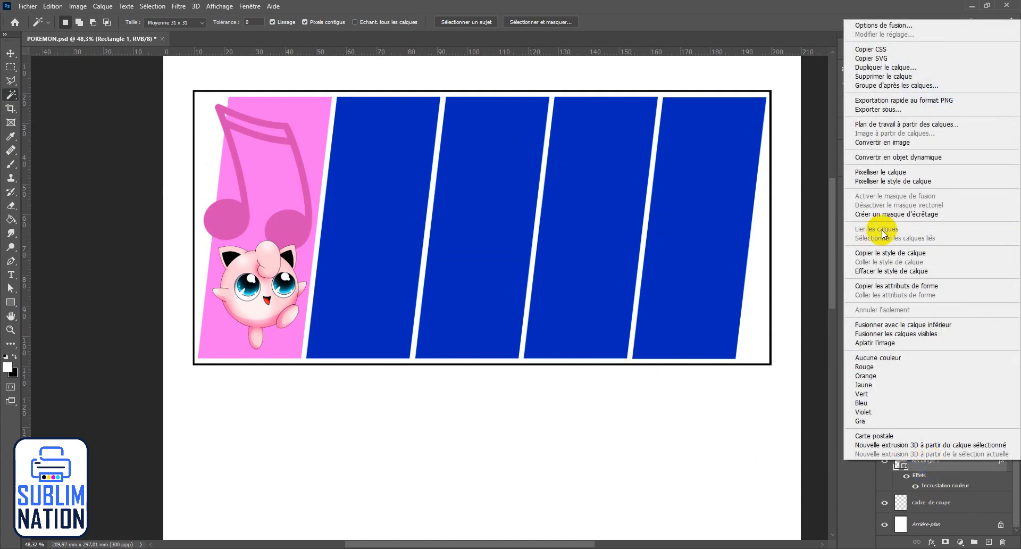
{"action": "left_click", "coordinate": [879, 173]}
Step: Select the first panel's area with a Magic Wand tolerance of 50 and invert the selection
{"action": "left_click_drag", "start_coordinate": [224, 28], "coordinate": [235, 27]}
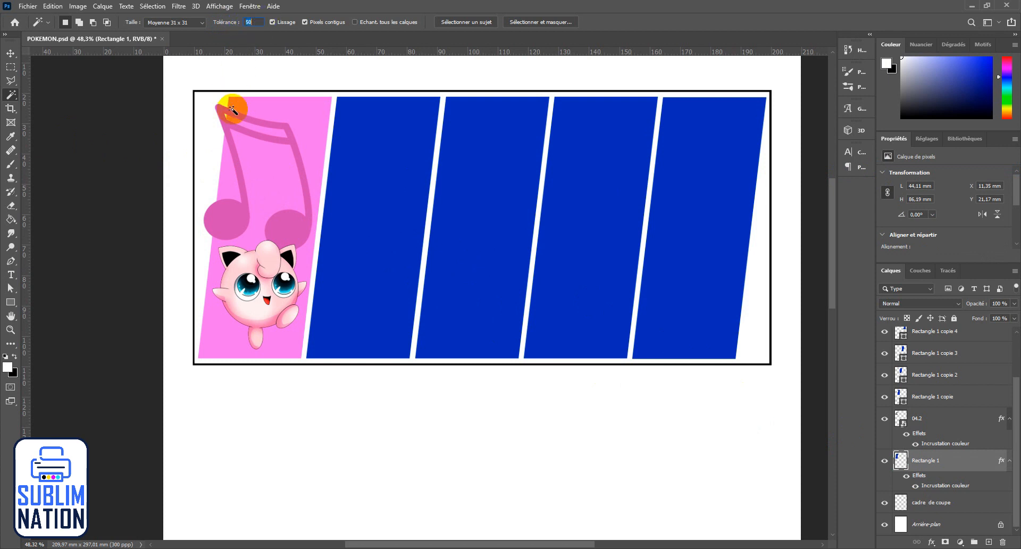
{"action": "left_click", "coordinate": [269, 170]}
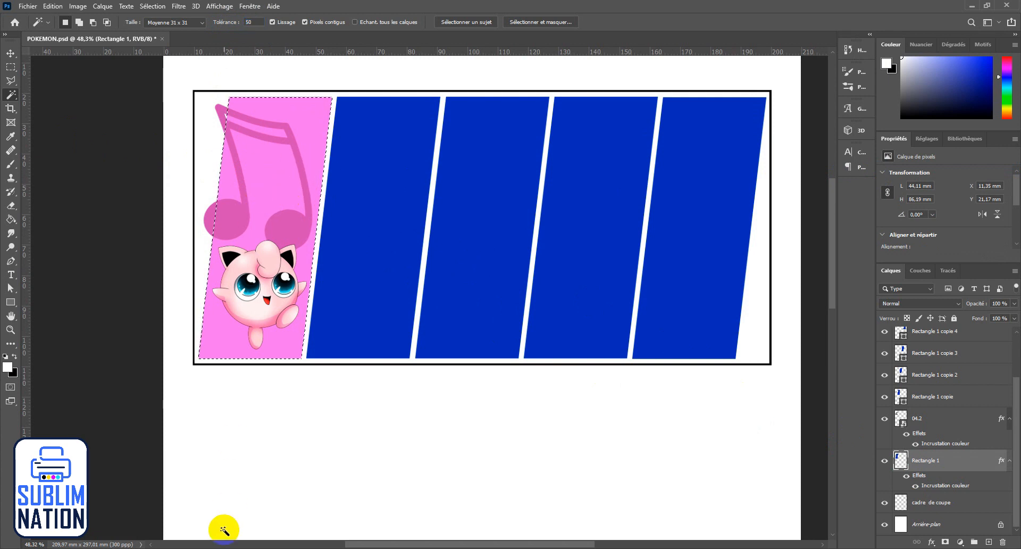
{"action": "left_click", "coordinate": [254, 155]}
{"action": "right_click", "coordinate": [254, 154]}
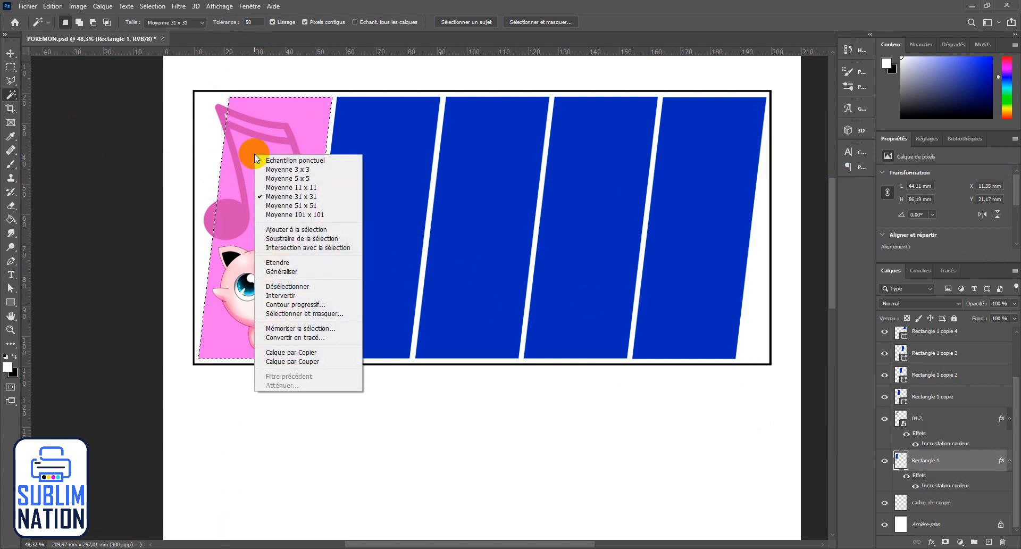
{"action": "left_click", "coordinate": [268, 294]}
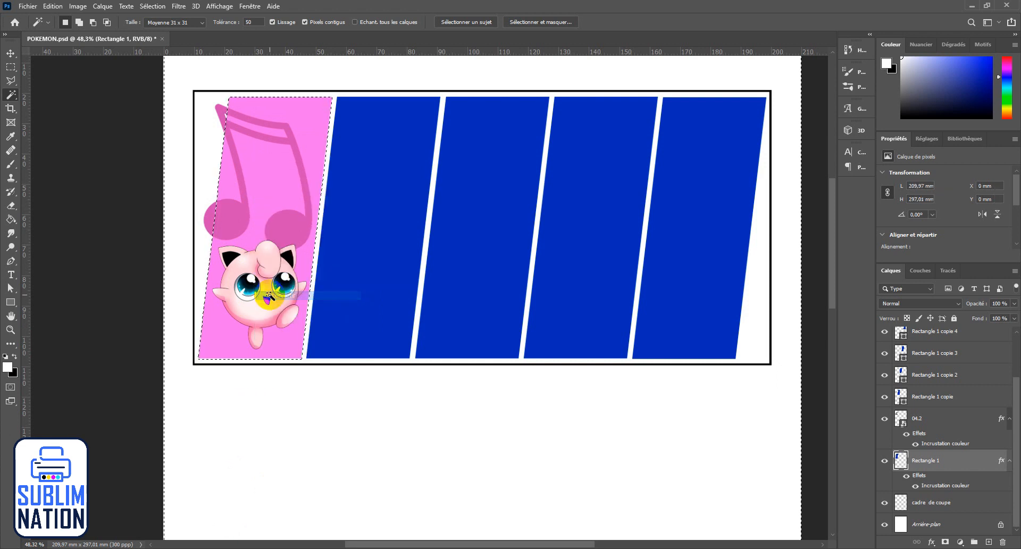
Step: Rasterize the 04.2 music note layer to trim it to the first panel's outline, and save the document
{"action": "left_click", "coordinate": [932, 424]}
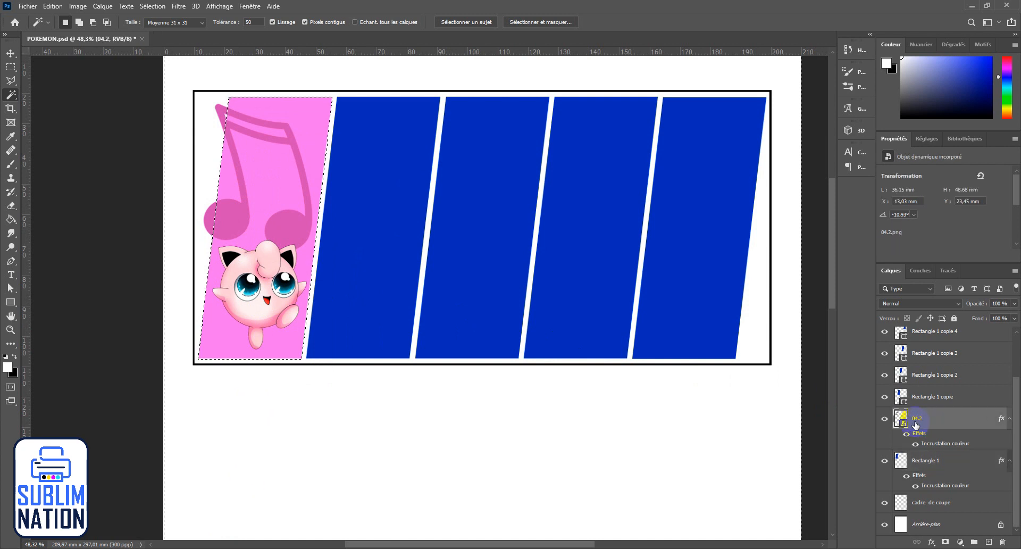
{"action": "right_click", "coordinate": [937, 422]}
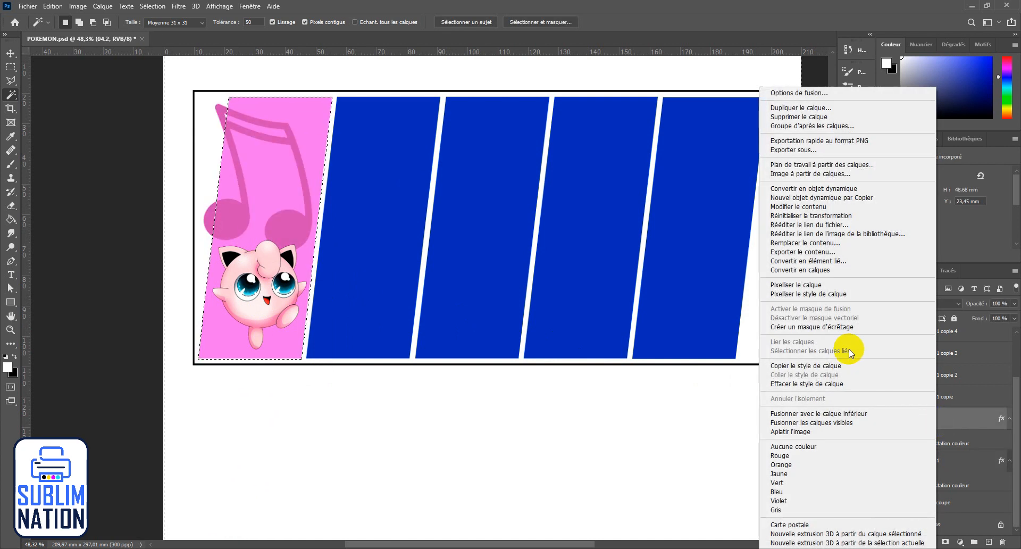
{"action": "left_click", "coordinate": [790, 286]}
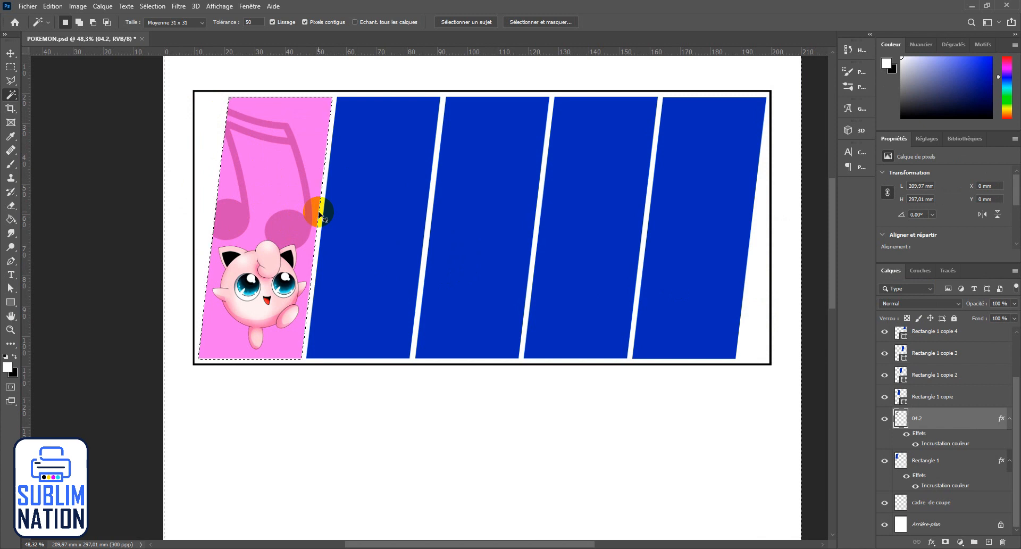
{"action": "key", "text": "ctrl+d"}
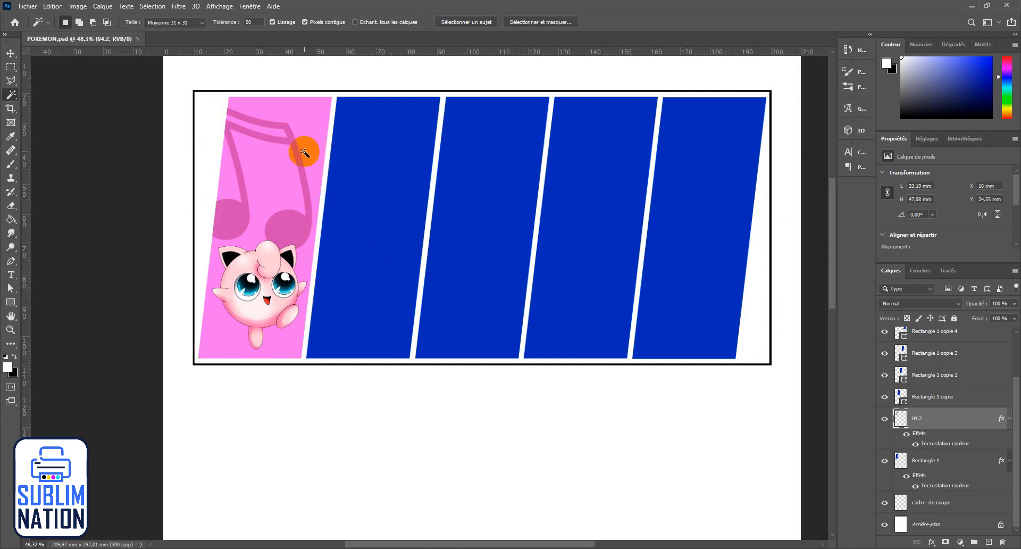
{"action": "key", "text": "ctrl+s"}
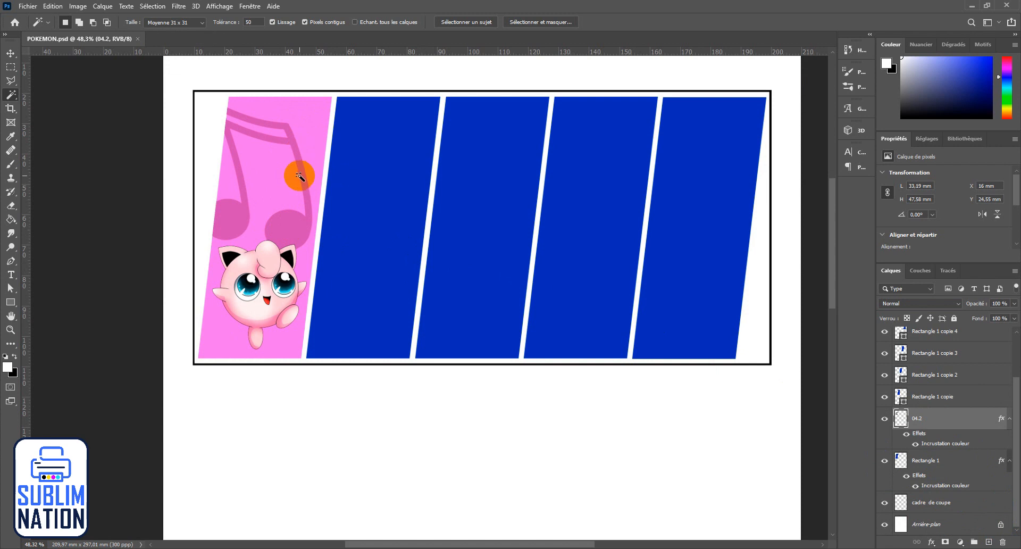
Step: Place the texture 1 image over the first panel, scaled to 15.35%, and rasterize its layer
{"action": "left_click", "coordinate": [776, 548]}
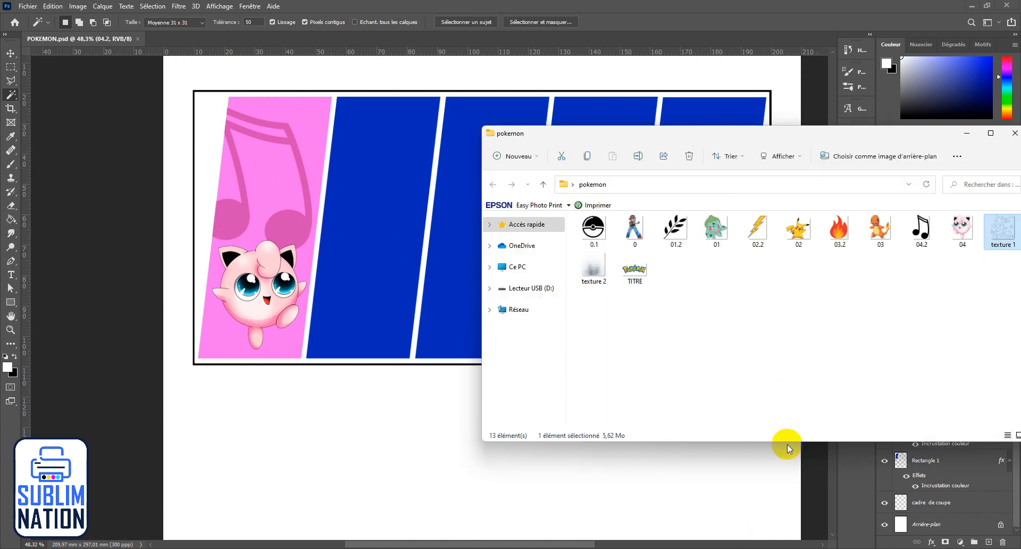
{"action": "left_click_drag", "start_coordinate": [1001, 229], "coordinate": [330, 240]}
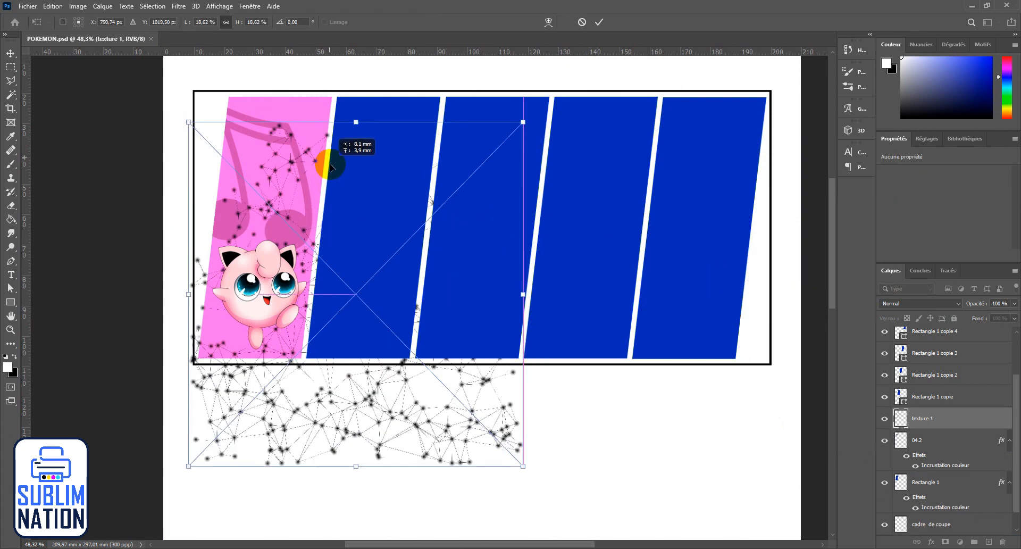
{"action": "mouse_move", "coordinate": [329, 164]}
{"action": "left_mouse_down"}
{"action": "mouse_move", "coordinate": [326, 176]}
{"action": "mouse_move", "coordinate": [326, 132]}
{"action": "mouse_move", "coordinate": [308, 125]}
{"action": "left_mouse_up"}
{"action": "left_click_drag", "start_coordinate": [498, 239], "coordinate": [440, 234]}
{"action": "left_click_drag", "start_coordinate": [350, 250], "coordinate": [368, 230]}
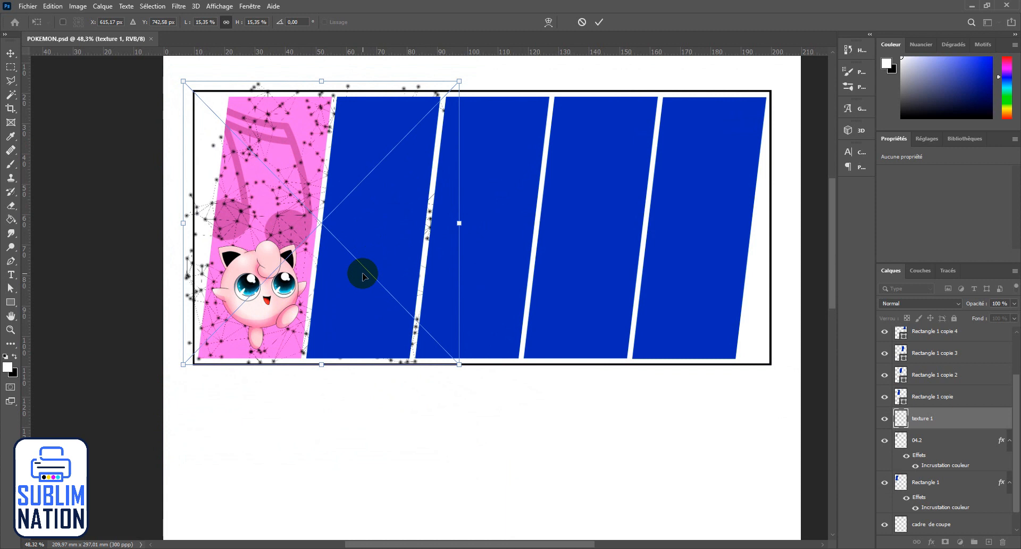
{"action": "key", "text": "Return"}
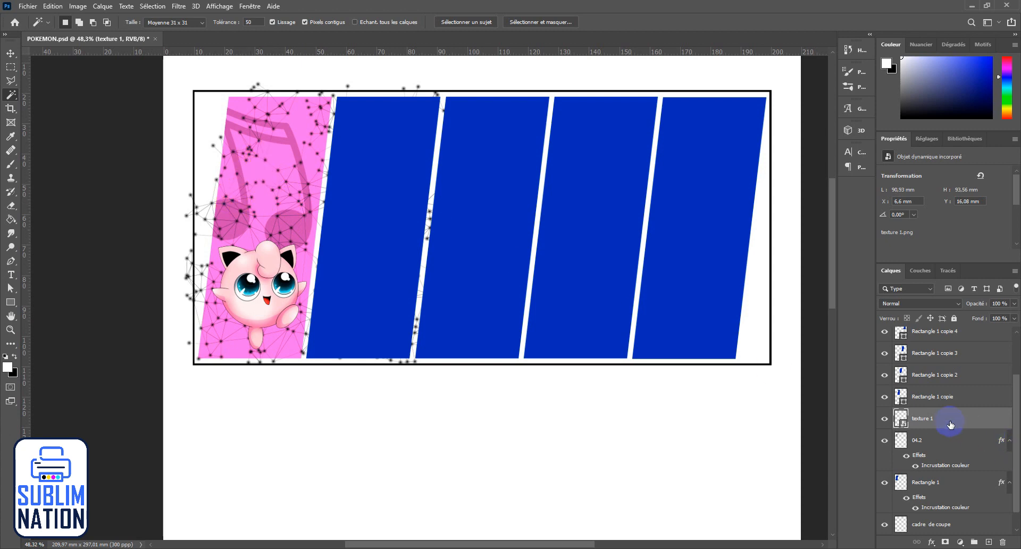
{"action": "right_click", "coordinate": [929, 414]}
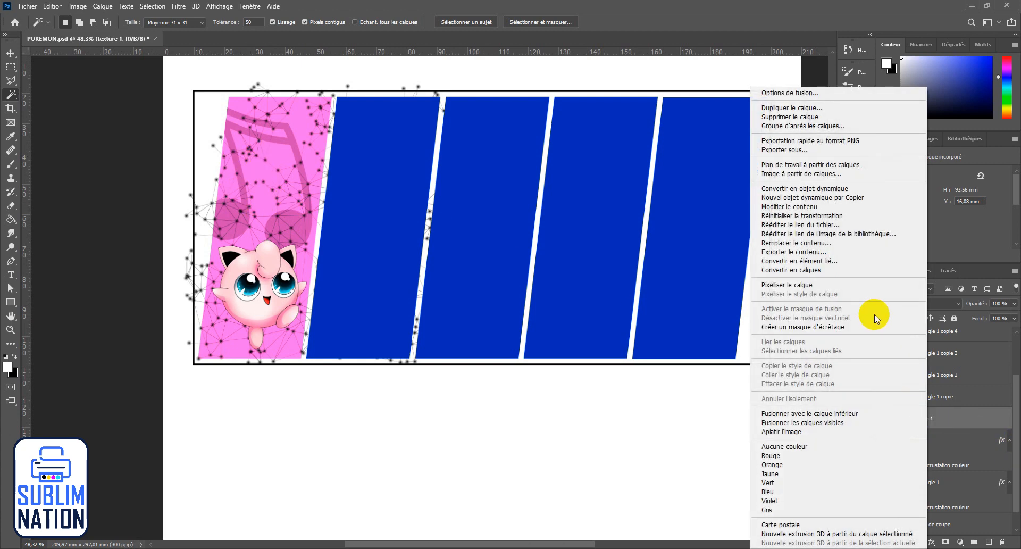
{"action": "left_click", "coordinate": [857, 291]}
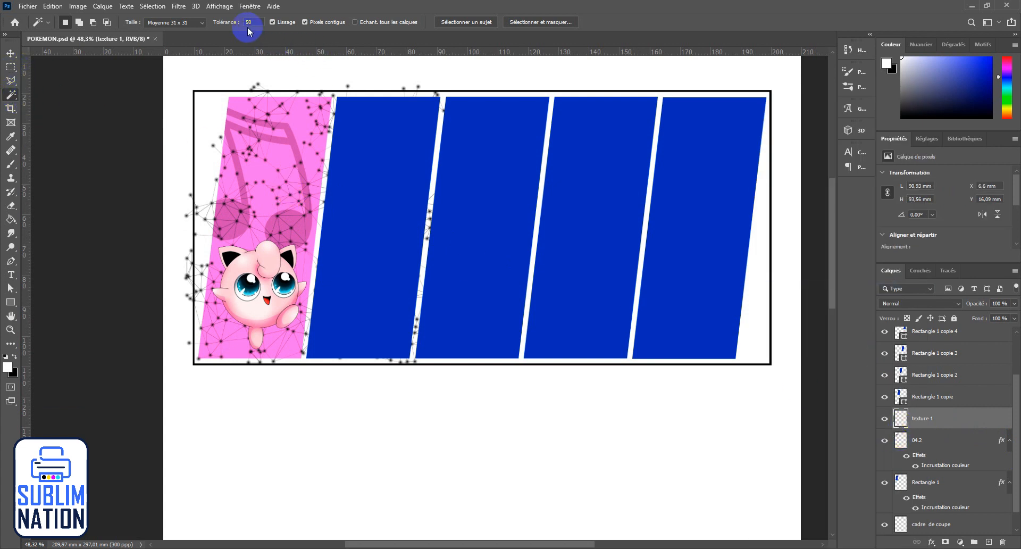
Step: Select the first panel's area from the Rectangle 1 layer with the Magic Wand and invert the selection
{"action": "scroll", "coordinate": [912, 461], "scroll_direction": "down", "scroll_amount": 1}
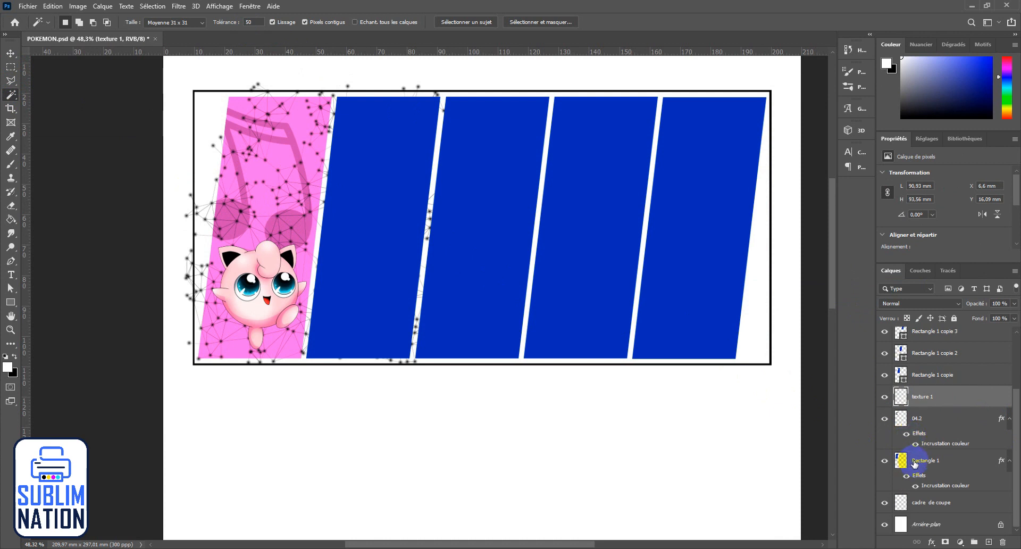
{"action": "left_click", "coordinate": [944, 465]}
{"action": "left_click", "coordinate": [279, 197]}
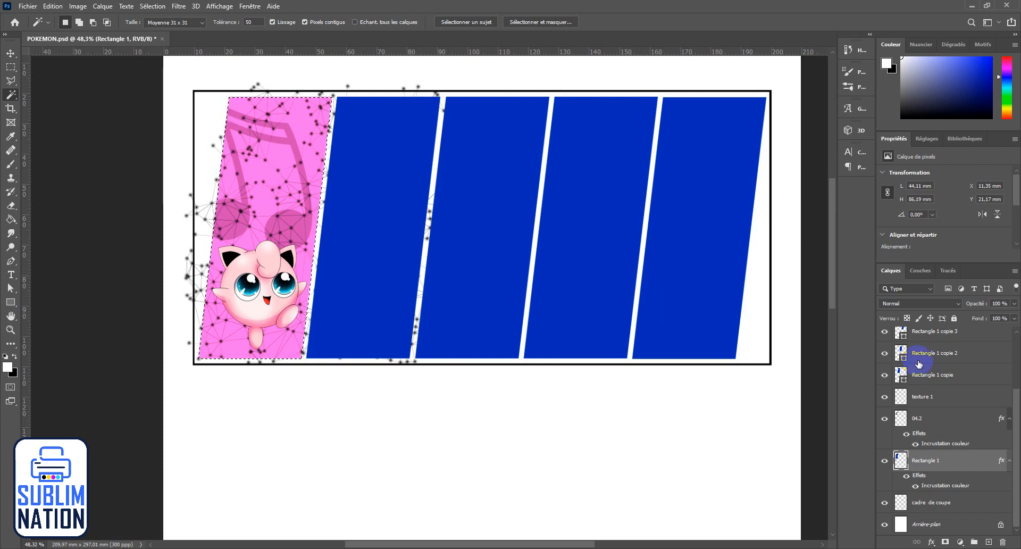
{"action": "right_click", "coordinate": [282, 199]}
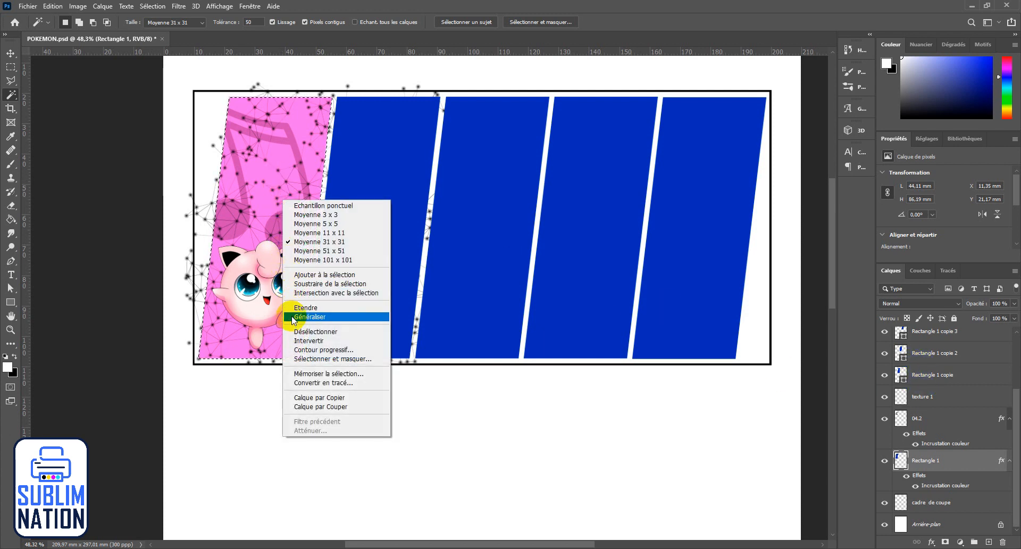
{"action": "left_click", "coordinate": [298, 339]}
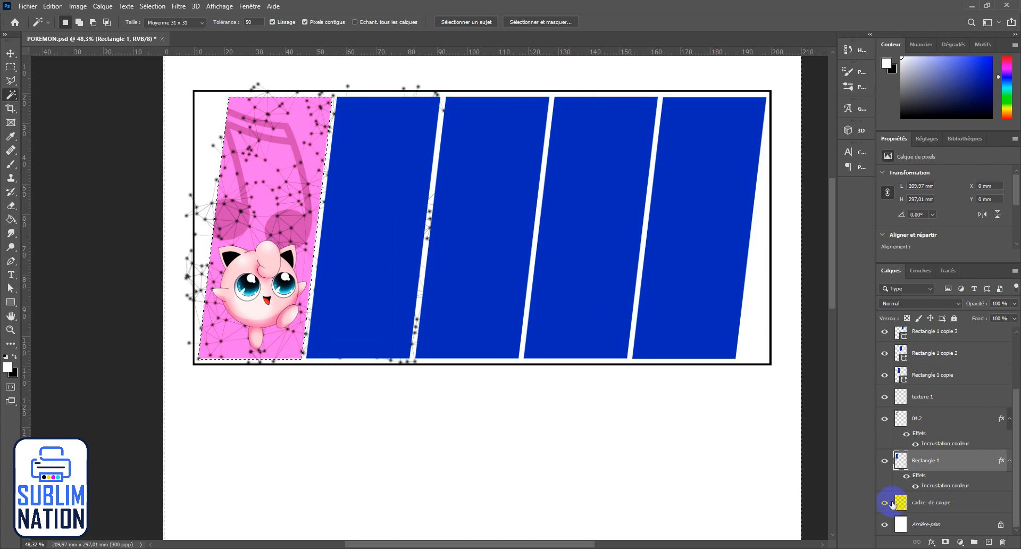
Step: Delete the part of the texture 1 layer outside the first panel and clear the selection
{"action": "scroll", "coordinate": [915, 478], "scroll_direction": "up", "scroll_amount": 2}
{"action": "left_click", "coordinate": [904, 451]}
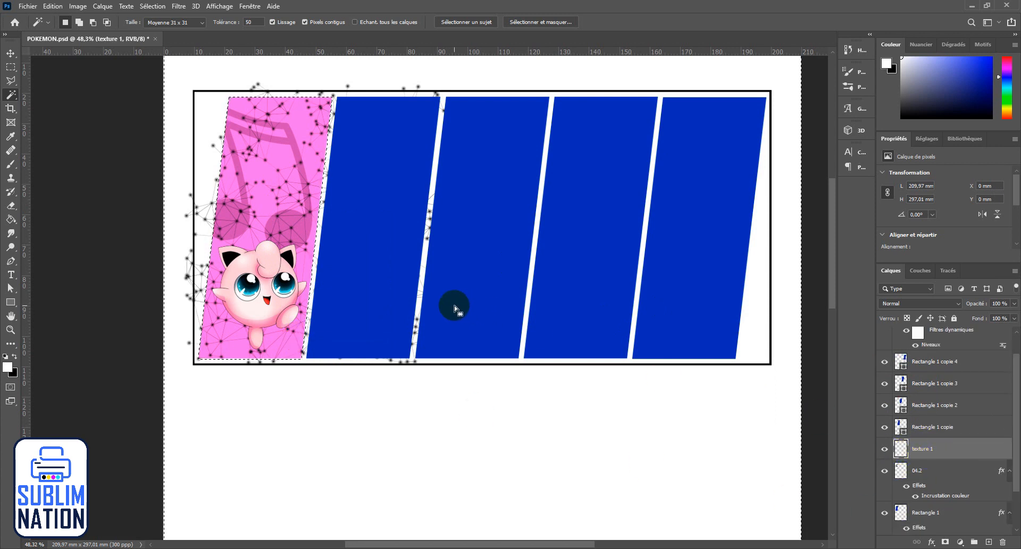
{"action": "key", "text": "Delete"}
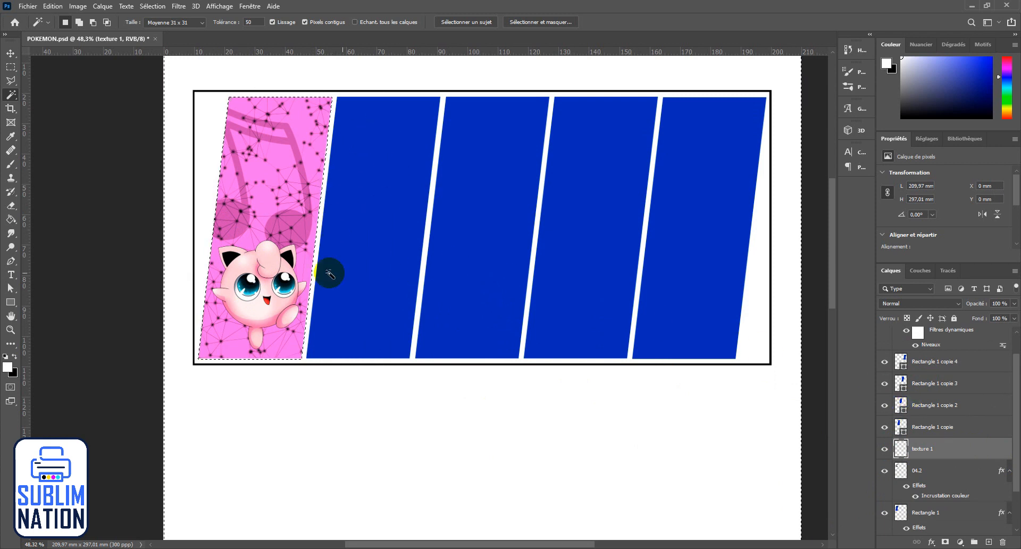
{"action": "left_click", "coordinate": [283, 331]}
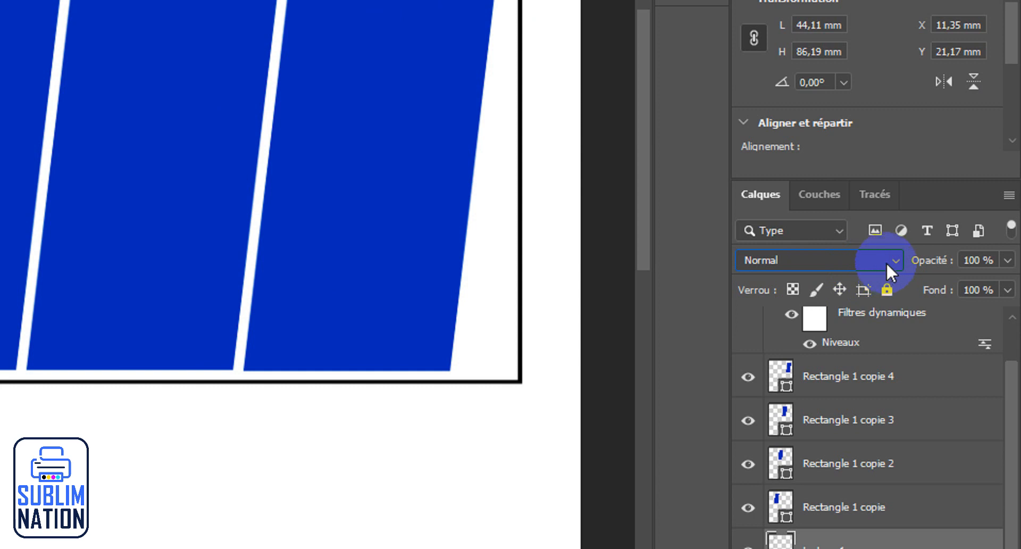
Step: Set the texture 1 layer's blend mode to Incrustation
{"action": "left_click", "coordinate": [886, 262]}
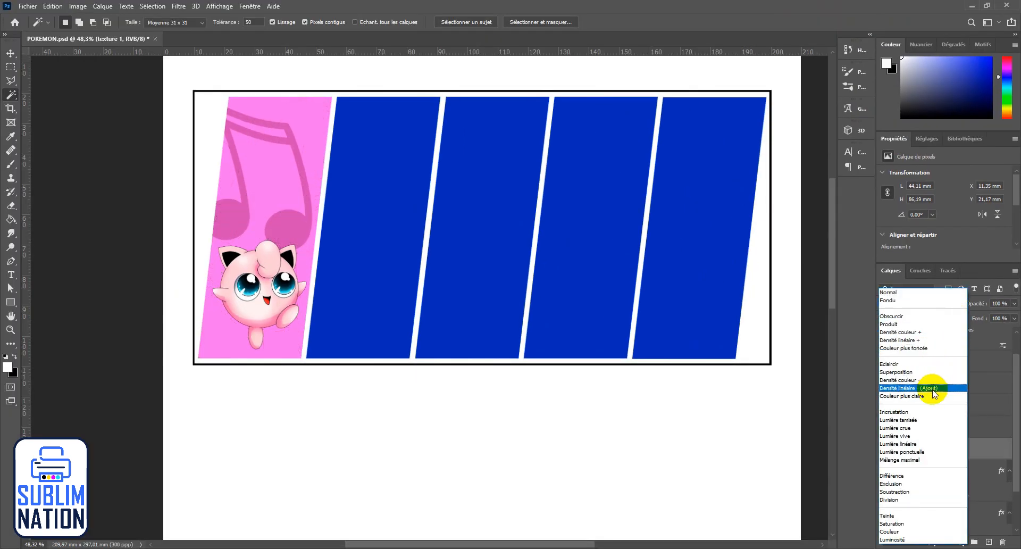
{"action": "left_click", "coordinate": [928, 412]}
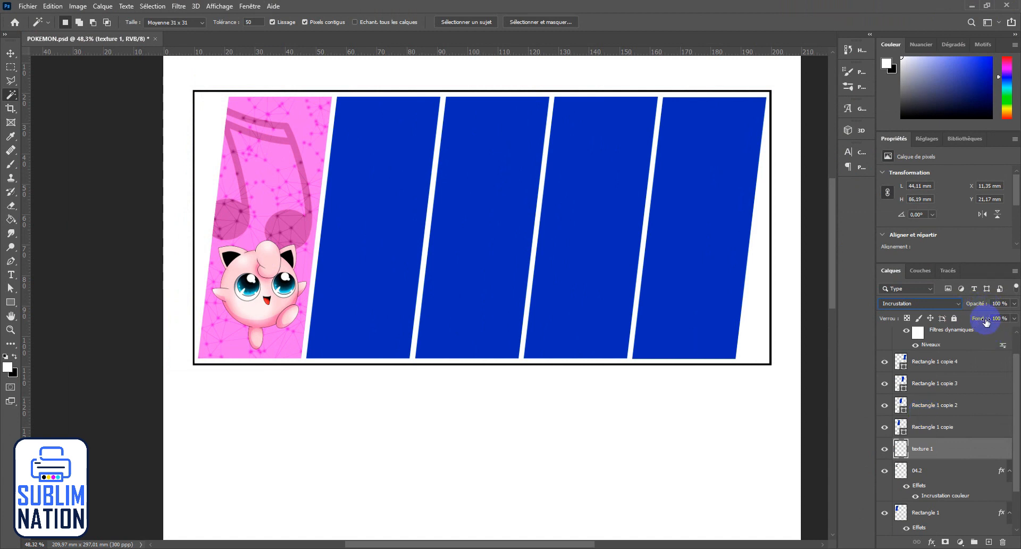
{"action": "left_click", "coordinate": [956, 304]}
{"action": "left_click", "coordinate": [392, 266]}
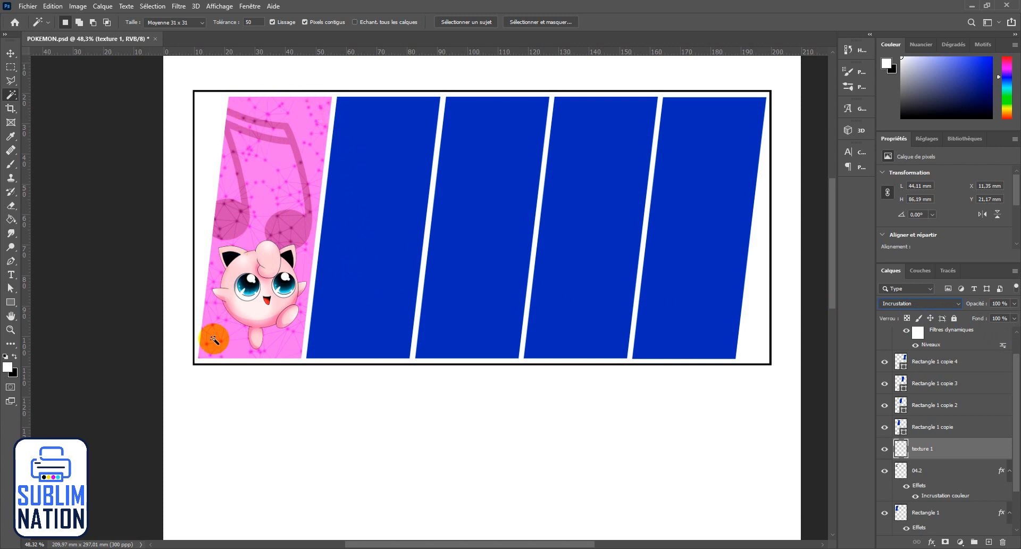
Step: Enable the Contour effect in the layer style of the Rectangle 1 layer and show its settings
{"action": "scroll", "coordinate": [963, 454], "scroll_direction": "down", "scroll_amount": 2}
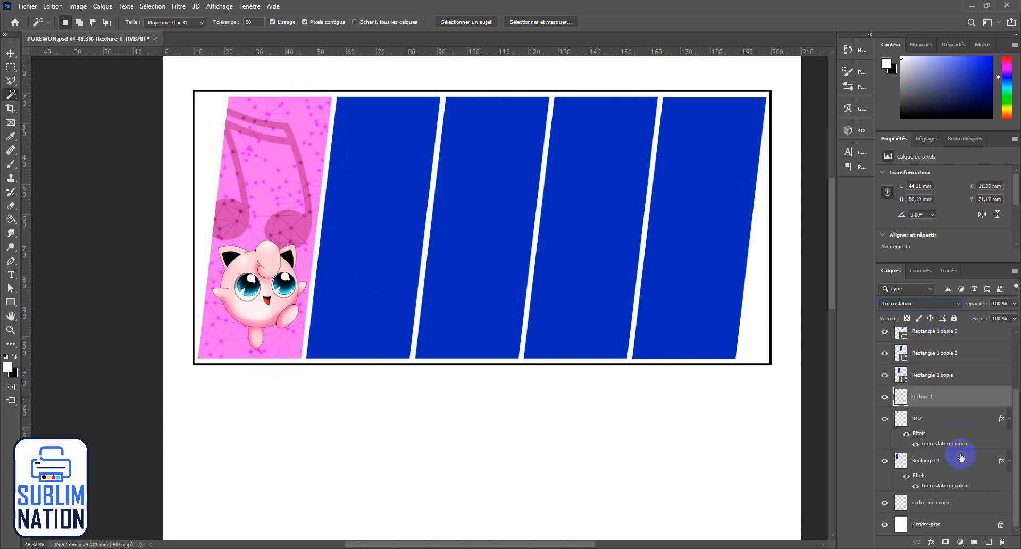
{"action": "left_click", "coordinate": [946, 459]}
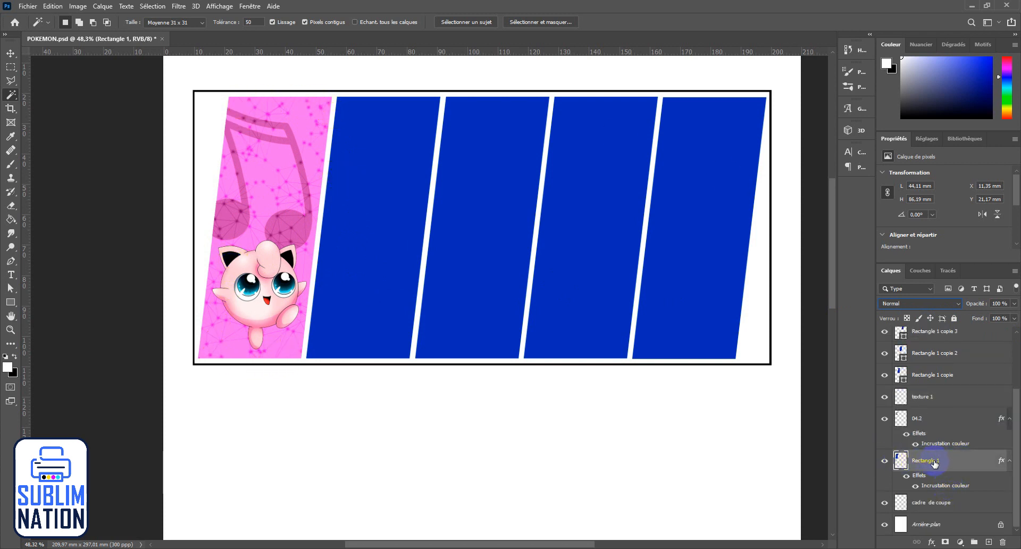
{"action": "right_click", "coordinate": [932, 462]}
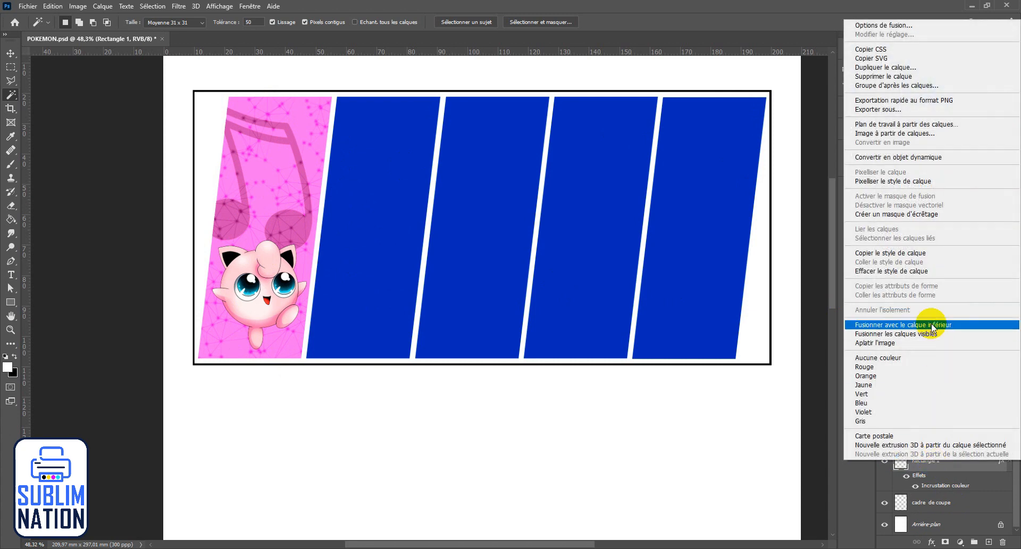
{"action": "left_click", "coordinate": [881, 27]}
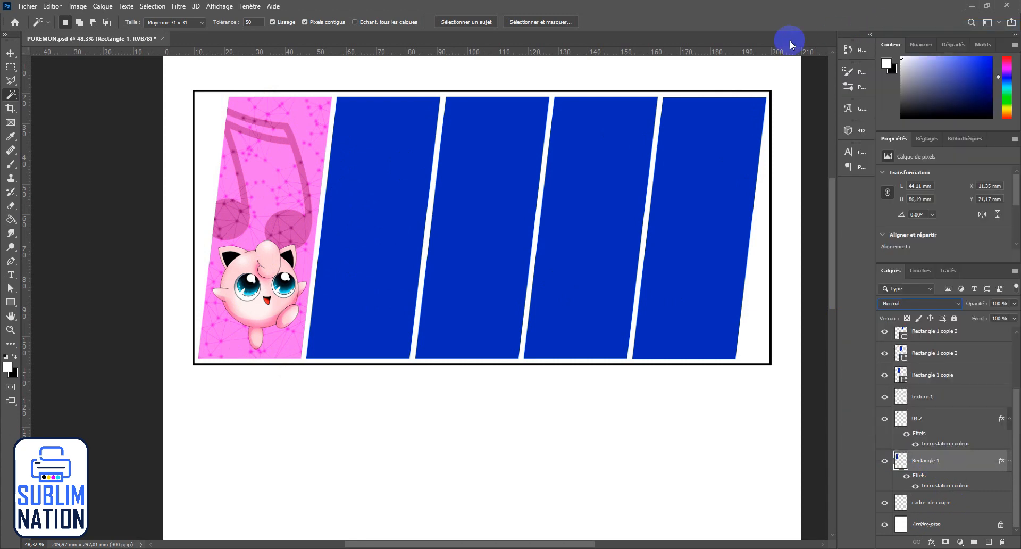
{"action": "left_click", "coordinate": [581, 140]}
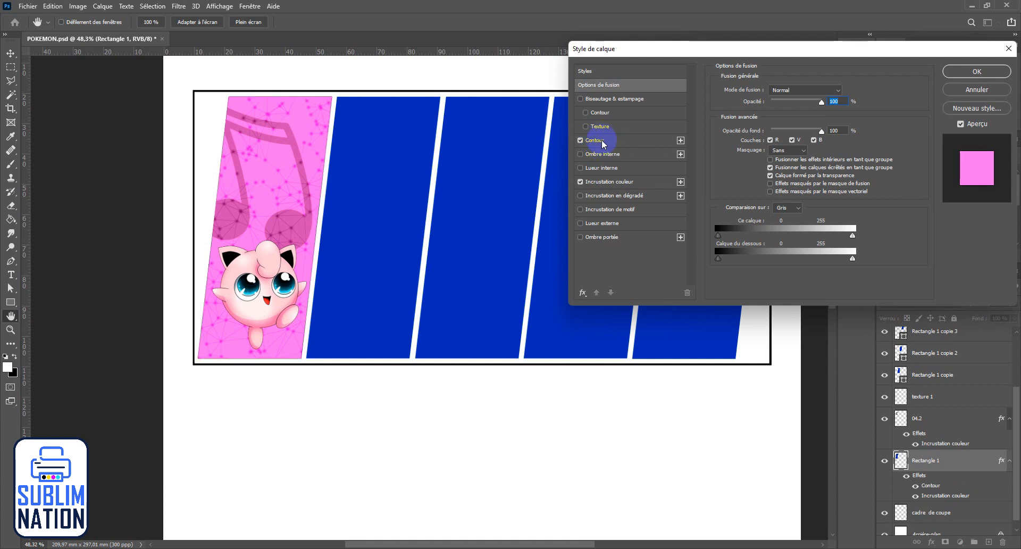
{"action": "left_click", "coordinate": [604, 142]}
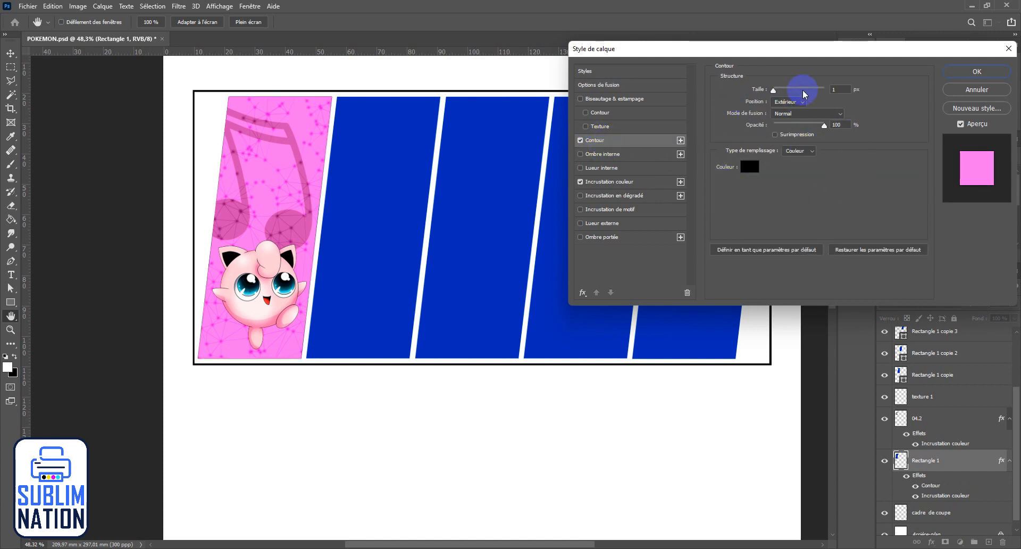
Step: Set the first panel's outline to 2 px with the black colour 000000 and apply the layer style
{"action": "left_click", "coordinate": [845, 90]}
{"action": "type", "text": "2"}
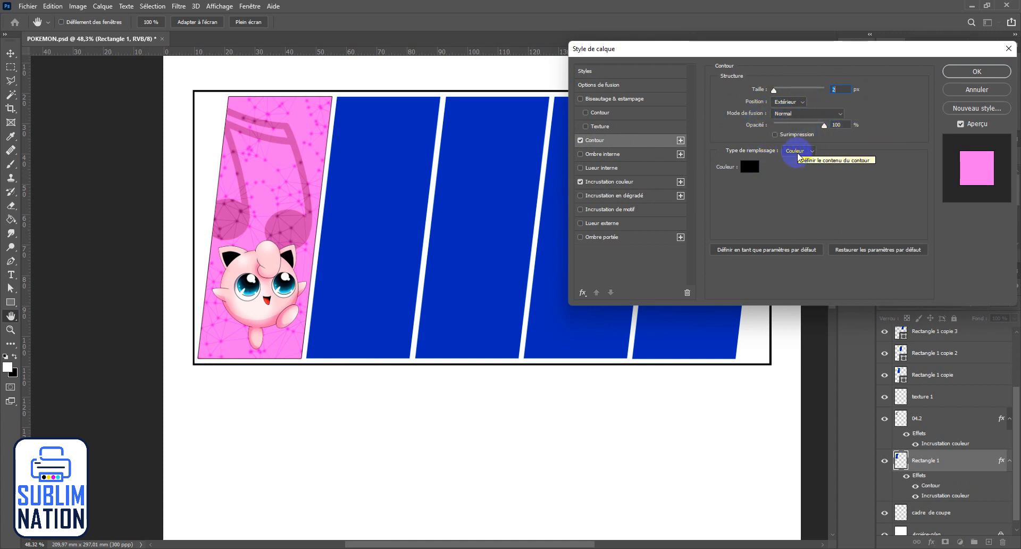
{"action": "left_click", "coordinate": [749, 167]}
{"action": "left_click", "coordinate": [756, 205]}
{"action": "left_click_drag", "start_coordinate": [768, 216], "coordinate": [850, 292]}
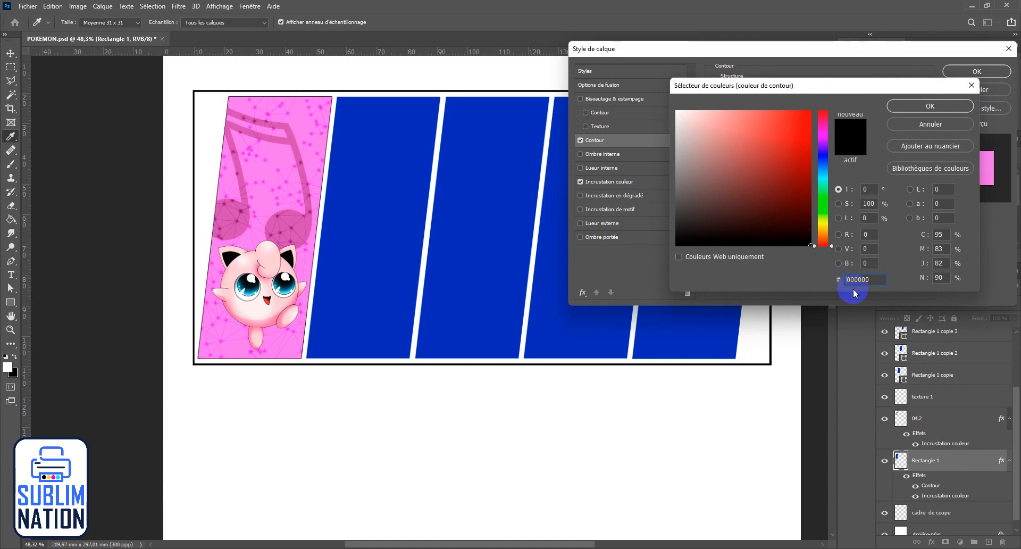
{"action": "left_click", "coordinate": [910, 109]}
{"action": "left_click", "coordinate": [967, 74]}
Step: Apply a 1 px black exterior Contour effect to the pink character on layer 04
{"action": "key", "text": "w"}
{"action": "scroll", "coordinate": [319, 183], "scroll_direction": "up", "scroll_amount": 5}
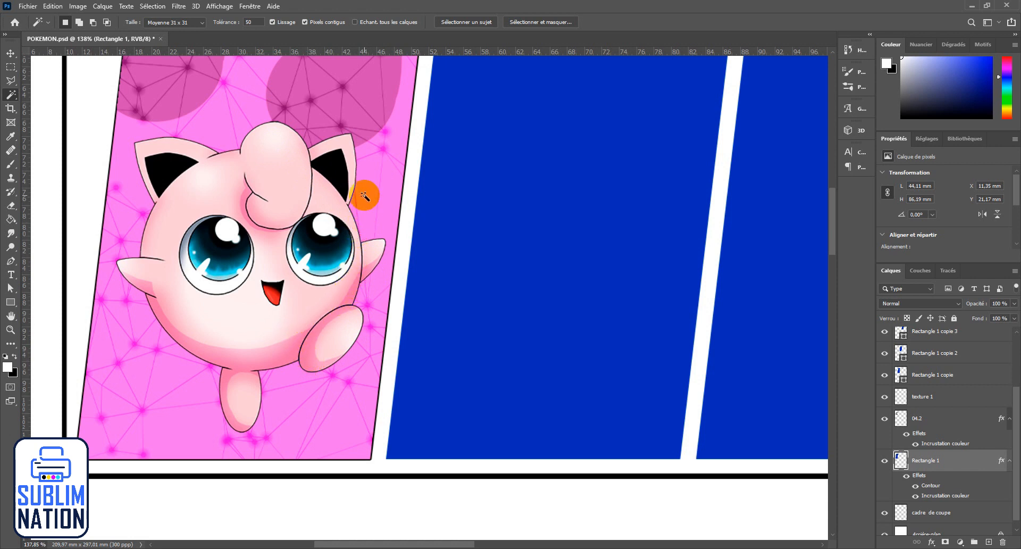
{"action": "left_click", "coordinate": [938, 344]}
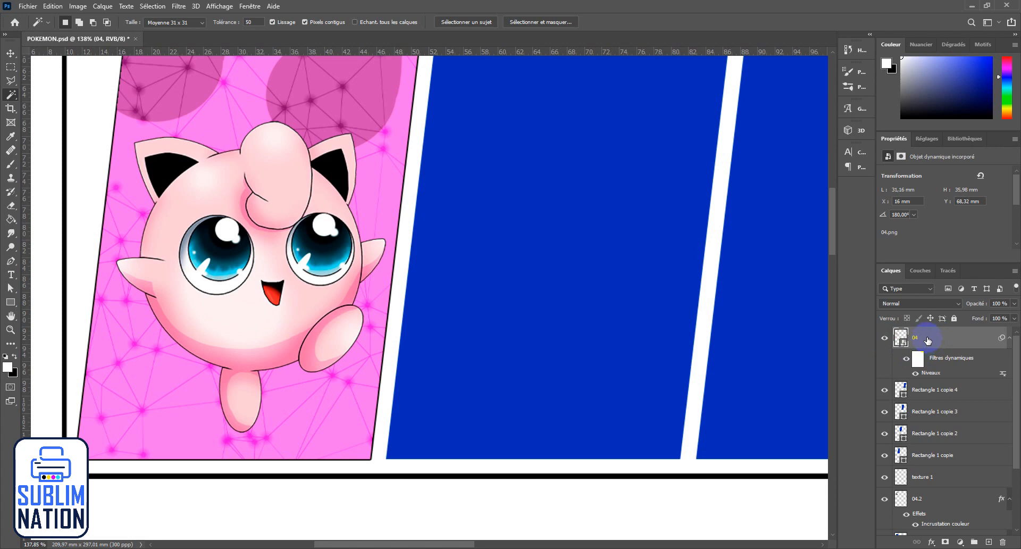
{"action": "right_click", "coordinate": [927, 340]}
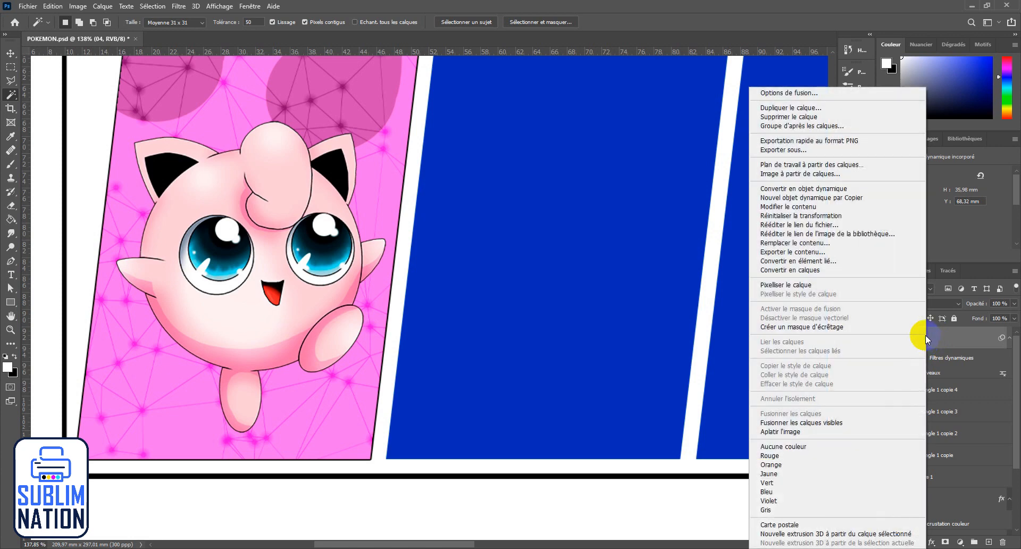
{"action": "left_click", "coordinate": [796, 93]}
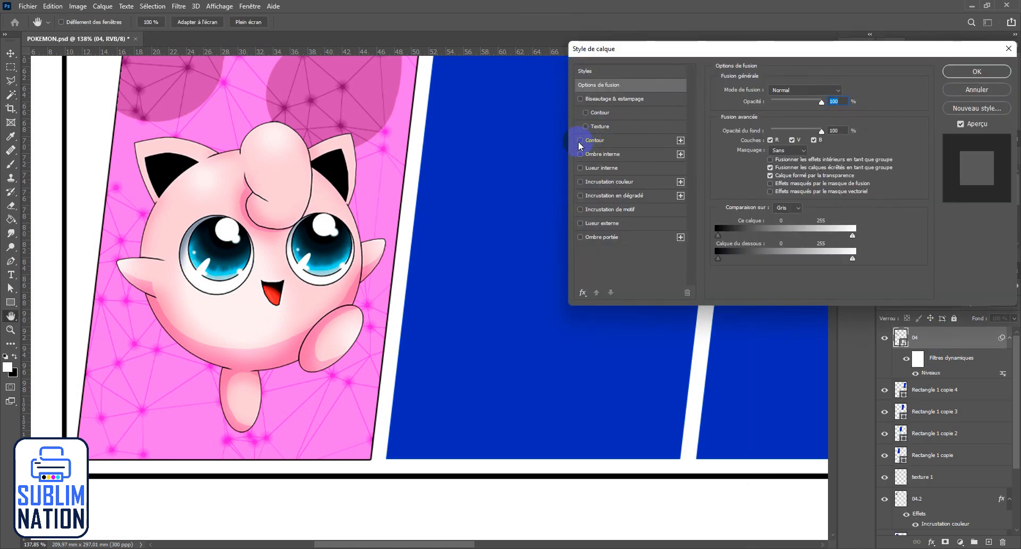
{"action": "left_click", "coordinate": [580, 141]}
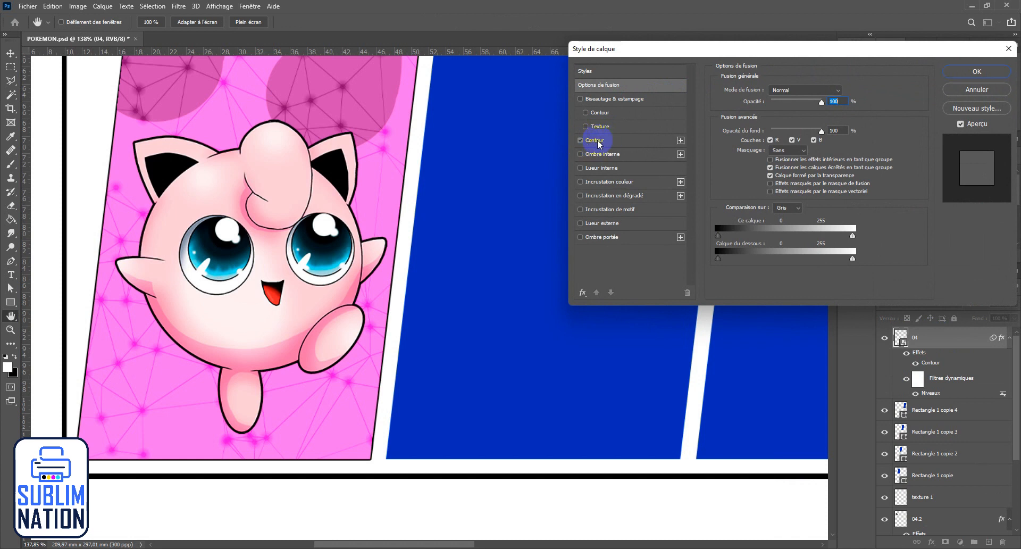
{"action": "left_click", "coordinate": [596, 142]}
{"action": "key", "text": "Down"}
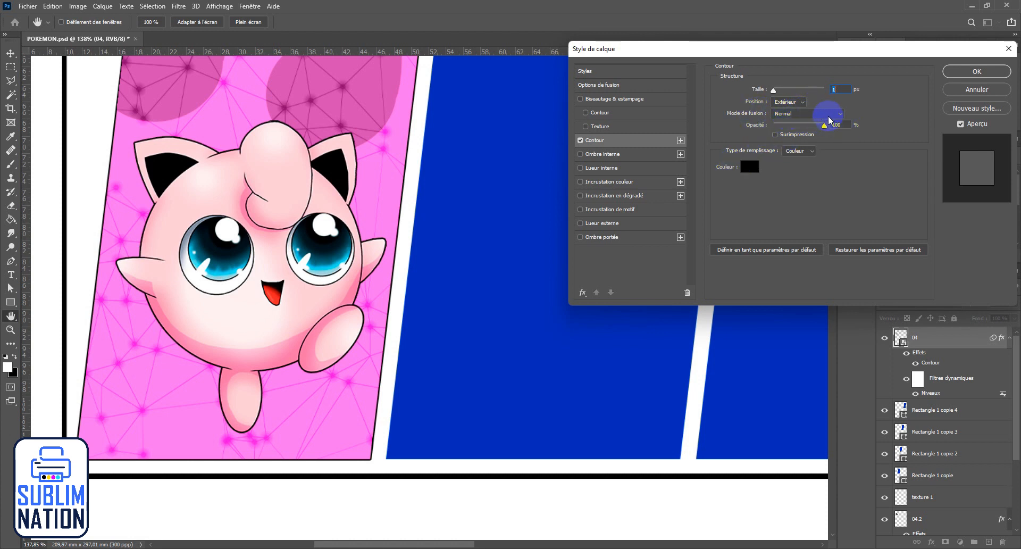
{"action": "left_click", "coordinate": [952, 74]}
{"action": "scroll", "coordinate": [532, 322], "scroll_direction": "down", "scroll_amount": 4}
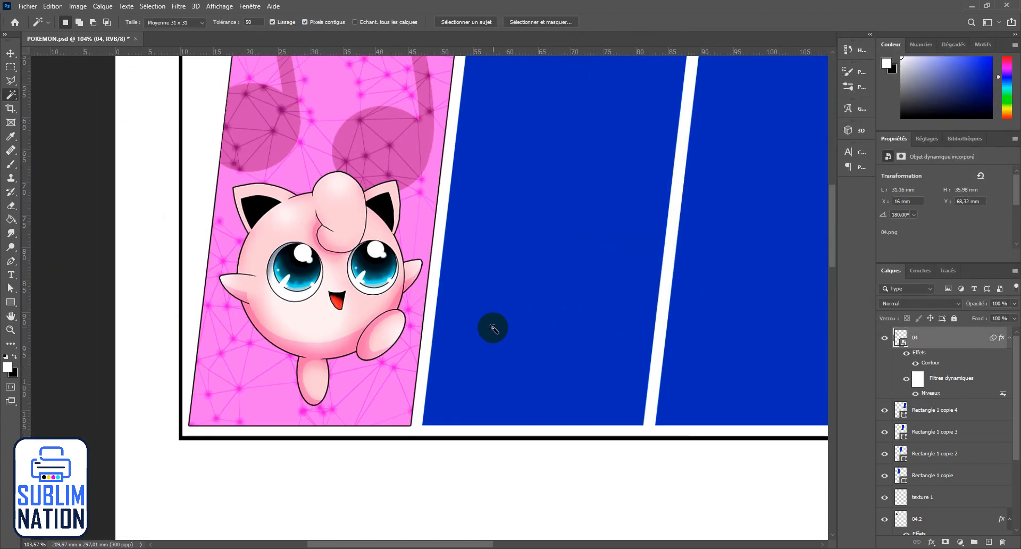
{"action": "left_click", "coordinate": [526, 185]}
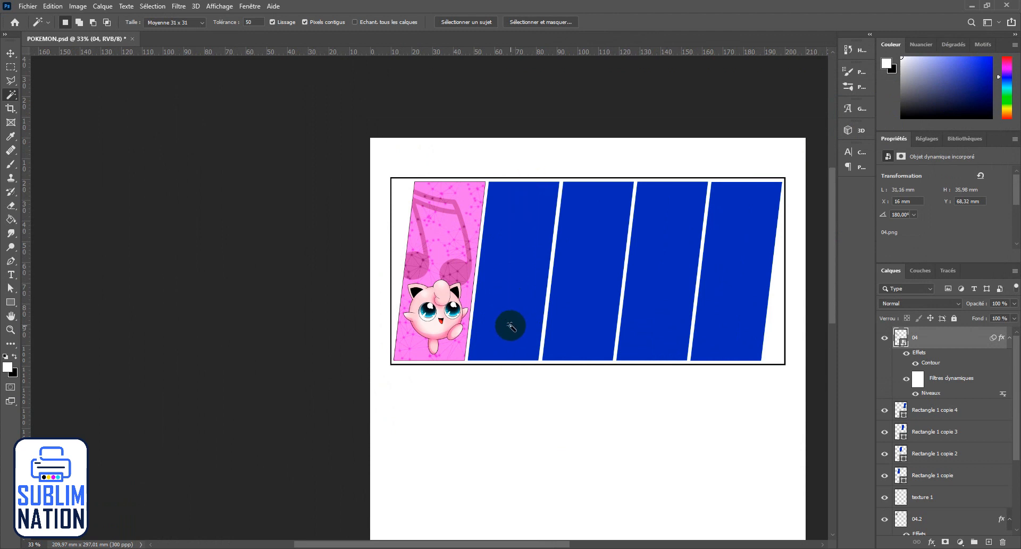
{"action": "left_click", "coordinate": [767, 345]}
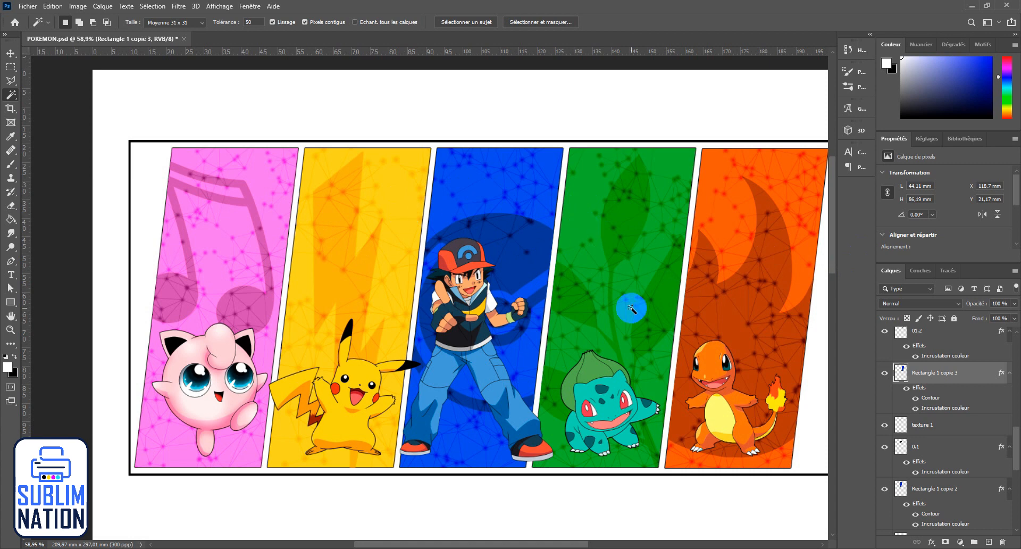
Step: Place the TITRE logo image above the fifth panel's texture layer, scaled to 4.59% and positioned over the central character's head
{"action": "key", "text": "v"}
{"action": "left_click", "coordinate": [694, 235]}
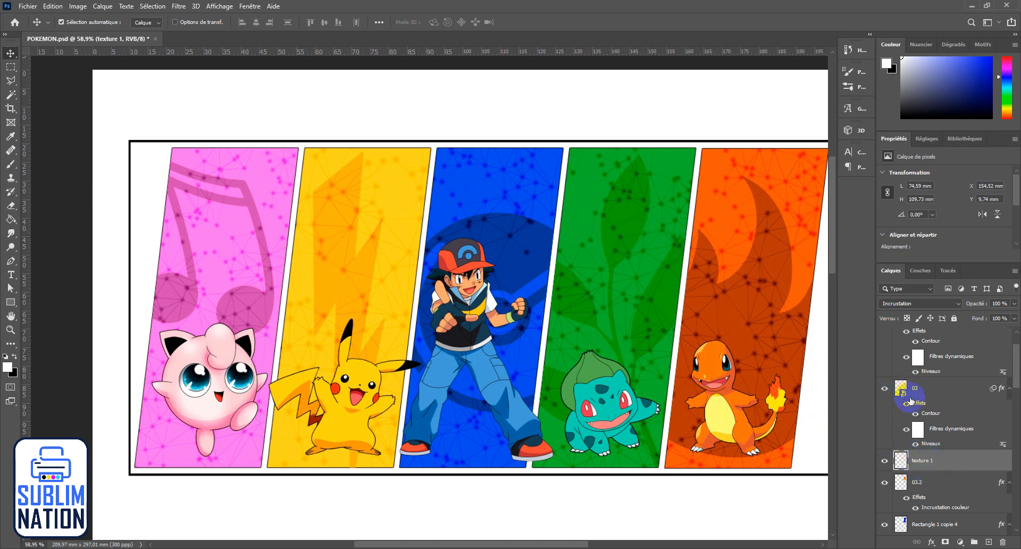
{"action": "left_click_drag", "start_coordinate": [900, 398], "coordinate": [853, 375]}
{"action": "left_click", "coordinate": [883, 391]}
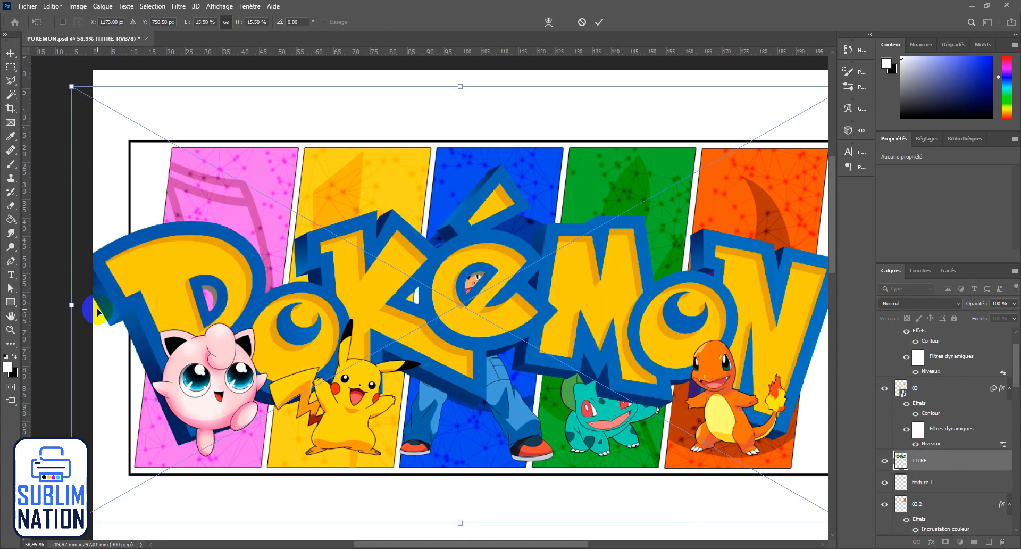
{"action": "left_click_drag", "start_coordinate": [71, 304], "coordinate": [484, 171]}
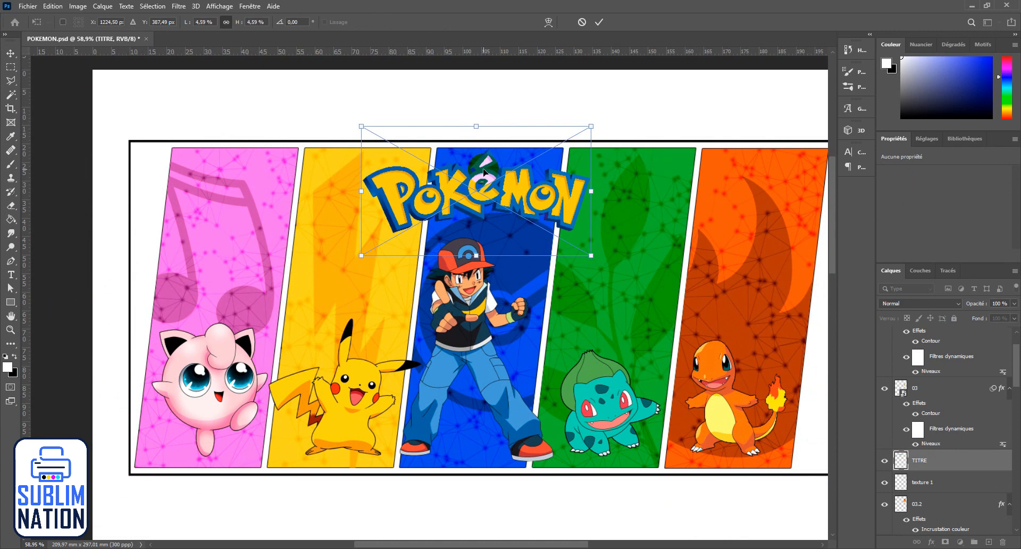
{"action": "key", "text": "Return"}
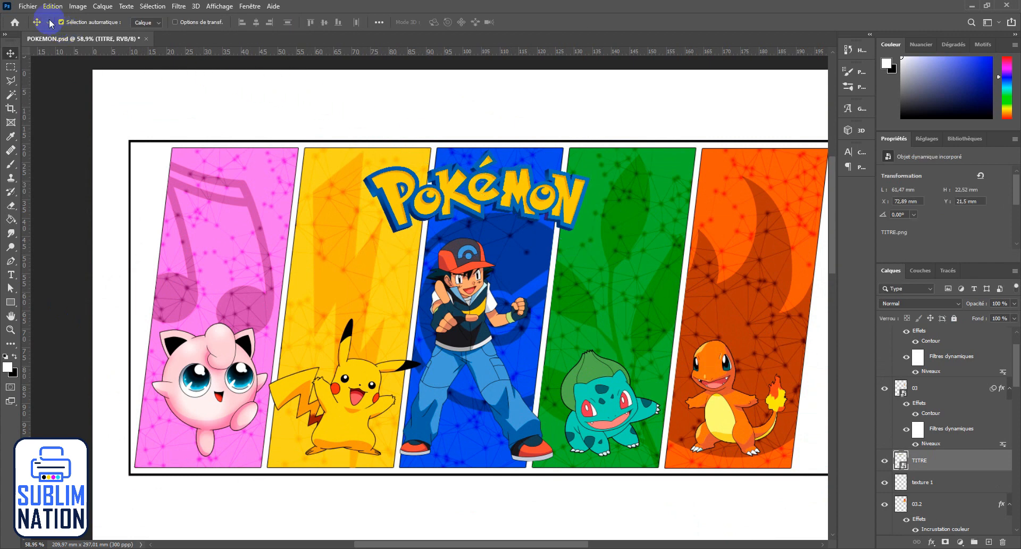
Step: Darken the TITRE logo with a Levels adjustment, setting the midtone input to 0.70
{"action": "left_click", "coordinate": [78, 6]}
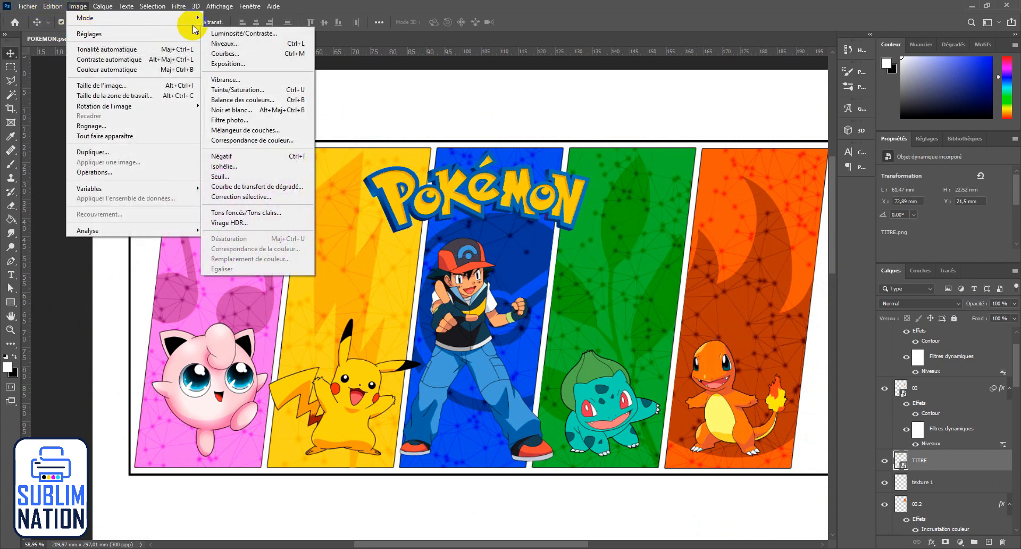
{"action": "mouse_move", "coordinate": [155, 34]}
{"action": "left_click", "coordinate": [223, 43]}
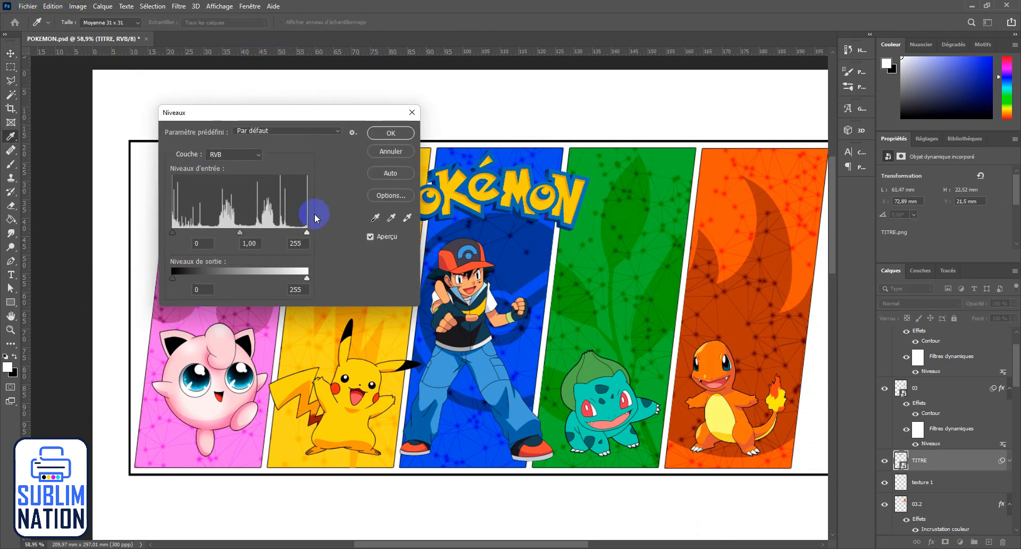
{"action": "left_click_drag", "start_coordinate": [255, 237], "coordinate": [256, 237]}
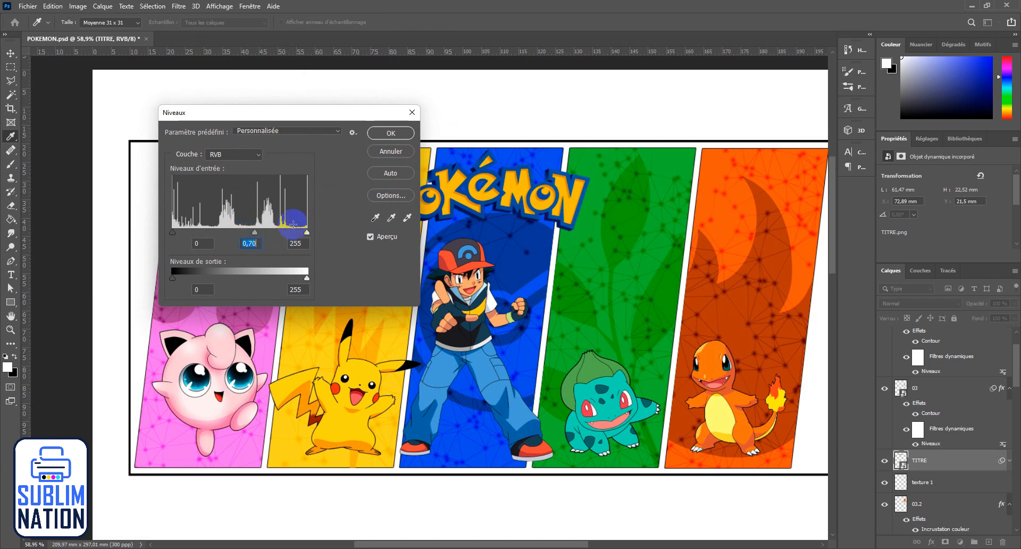
{"action": "left_click", "coordinate": [374, 134]}
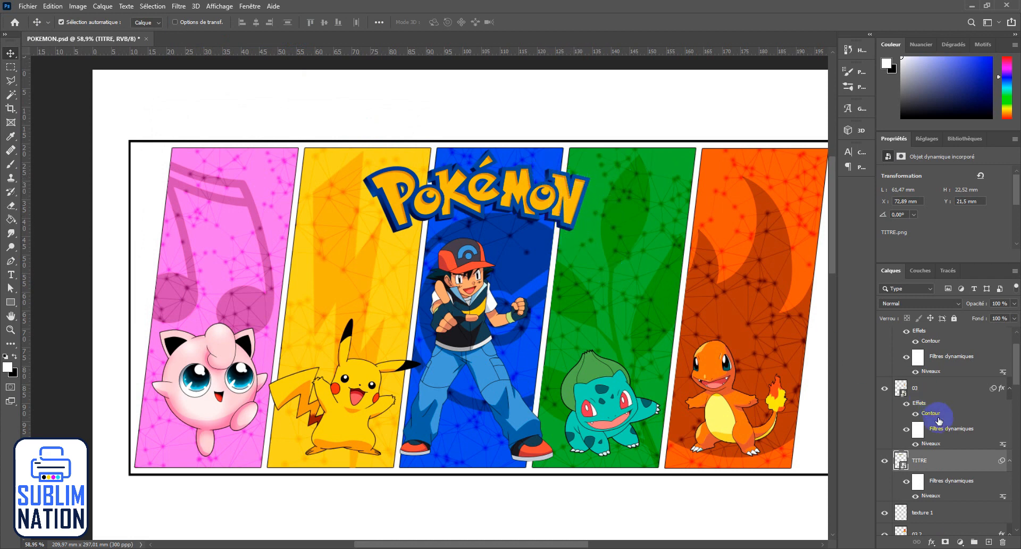
Step: Apply a 2 px black exterior Contour effect to the TITRE logo layer
{"action": "right_click", "coordinate": [944, 460]}
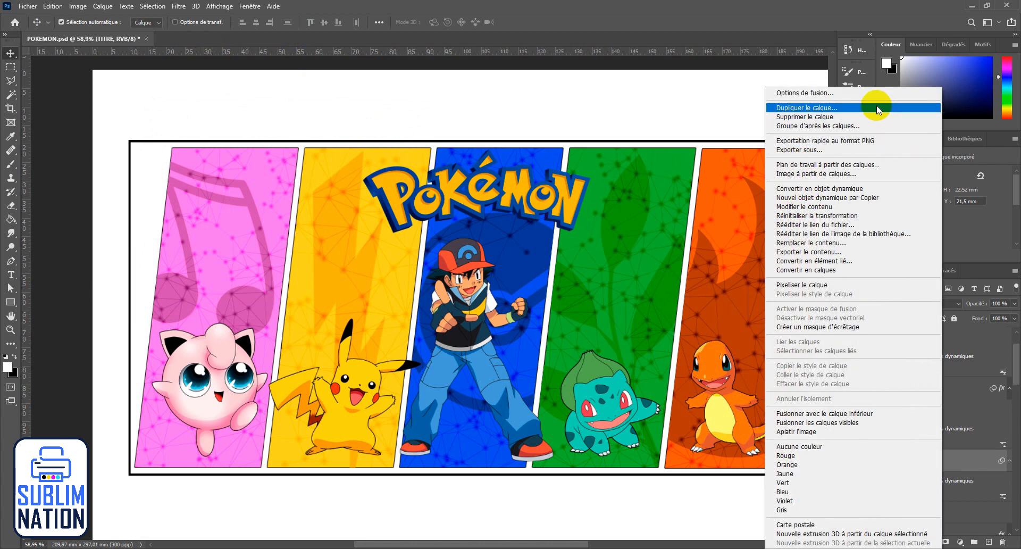
{"action": "left_click", "coordinate": [870, 92]}
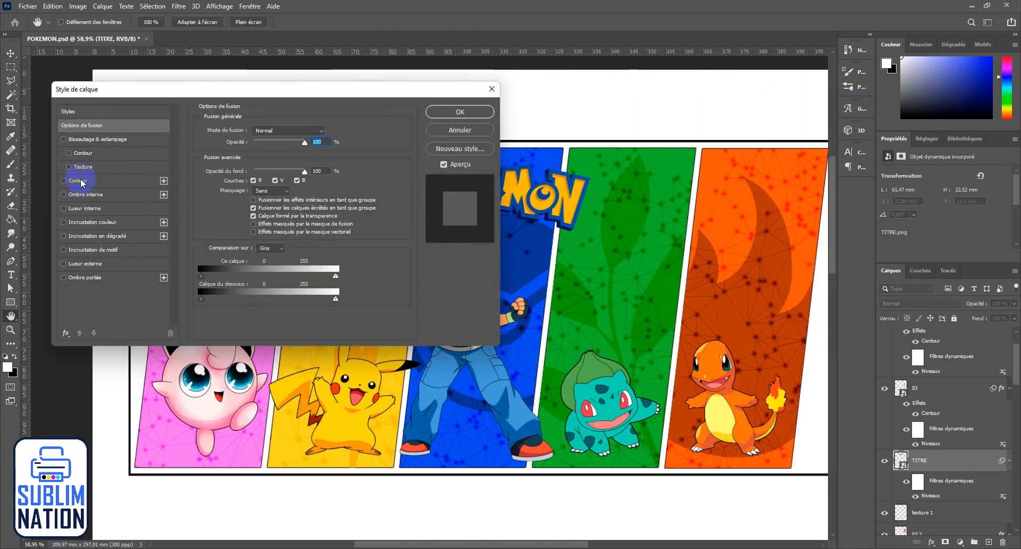
{"action": "left_click", "coordinate": [81, 182]}
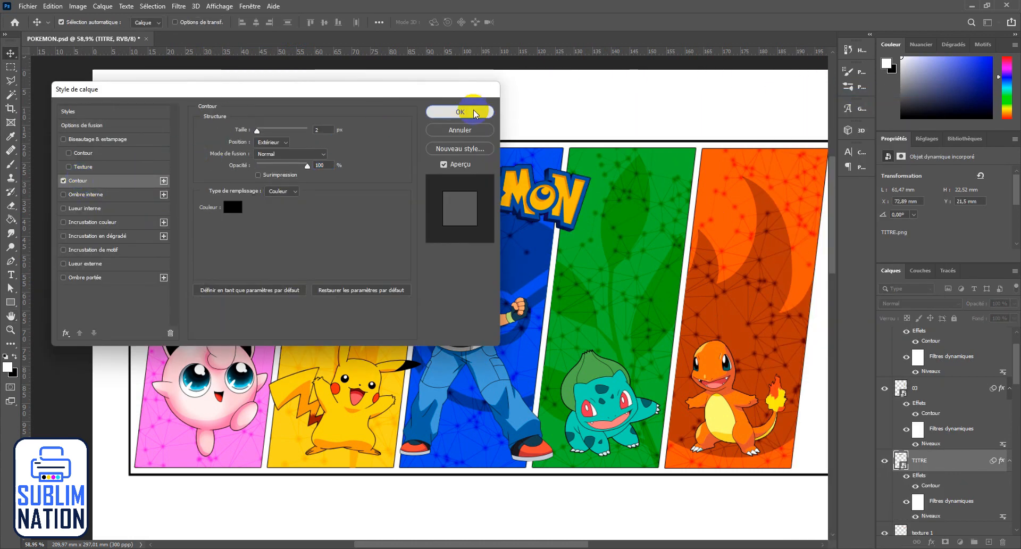
{"action": "left_click", "coordinate": [460, 112]}
{"action": "scroll", "coordinate": [479, 196], "scroll_direction": "up", "scroll_amount": 5}
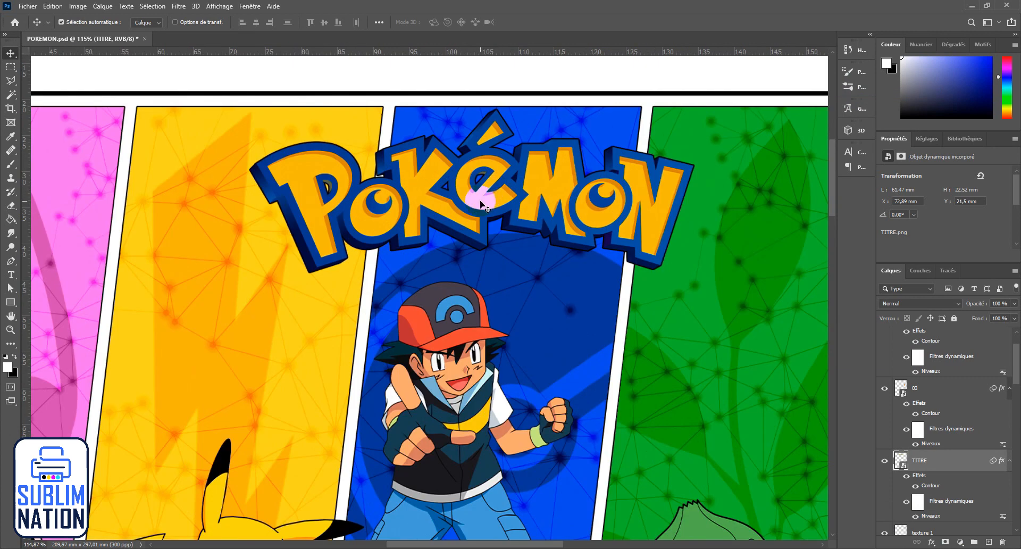
{"action": "scroll", "coordinate": [743, 378], "scroll_direction": "down", "scroll_amount": 5}
{"action": "left_click", "coordinate": [743, 378]}
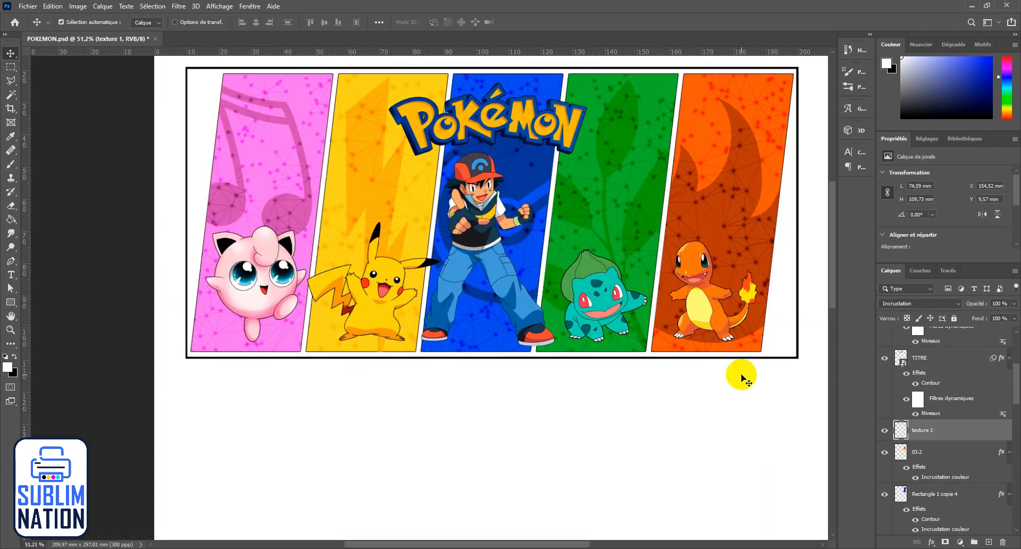